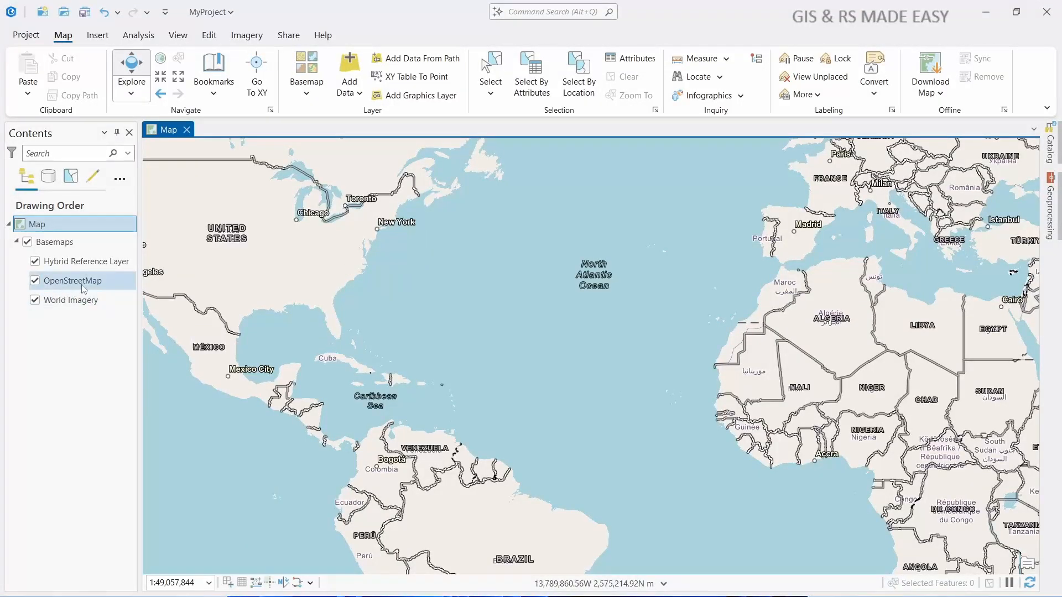
- Add the raster CA_Sacramento_East_20180920_TM.jpg from the GISRS folder to the map
left_click(35, 281)
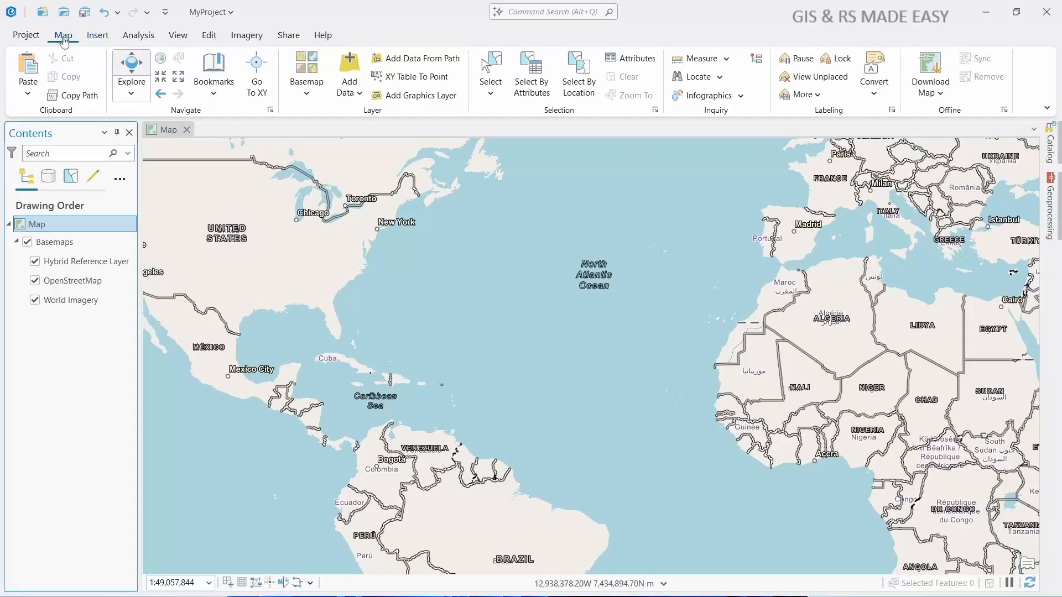
left_click(359, 94)
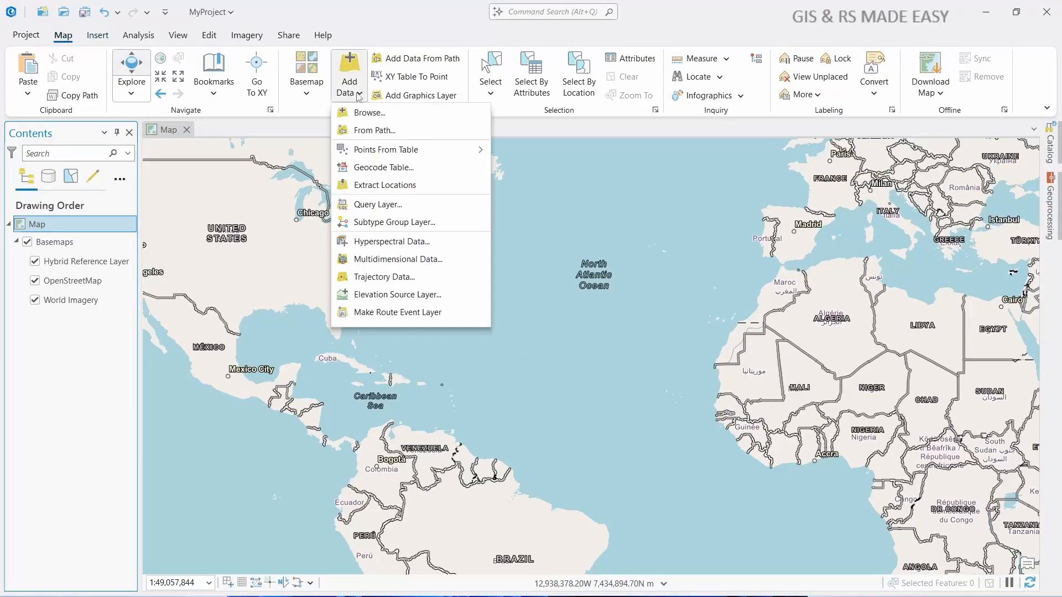
left_click(369, 114)
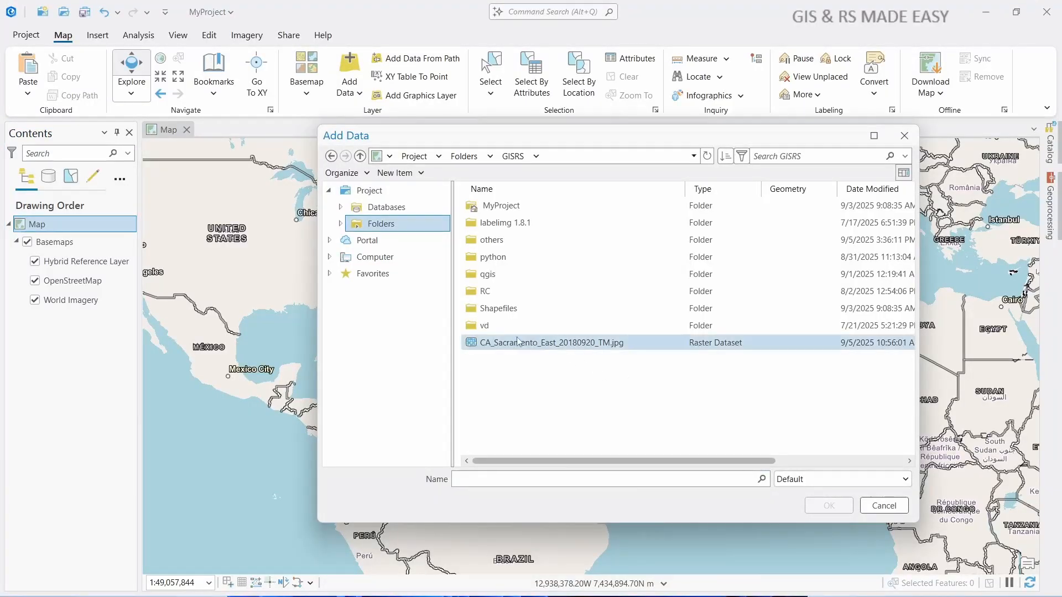
left_click(561, 347)
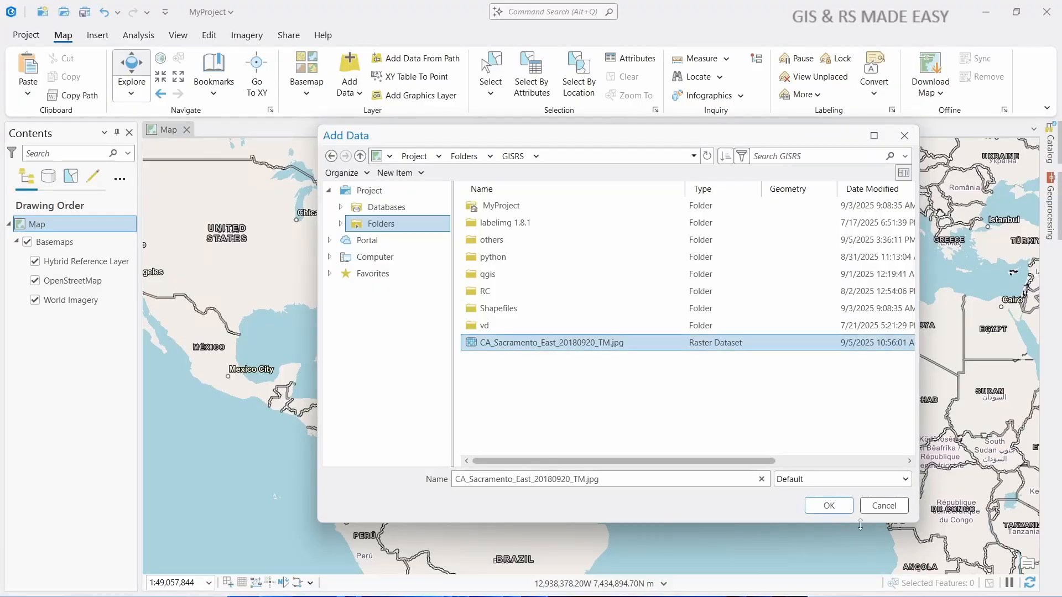
left_click(830, 506)
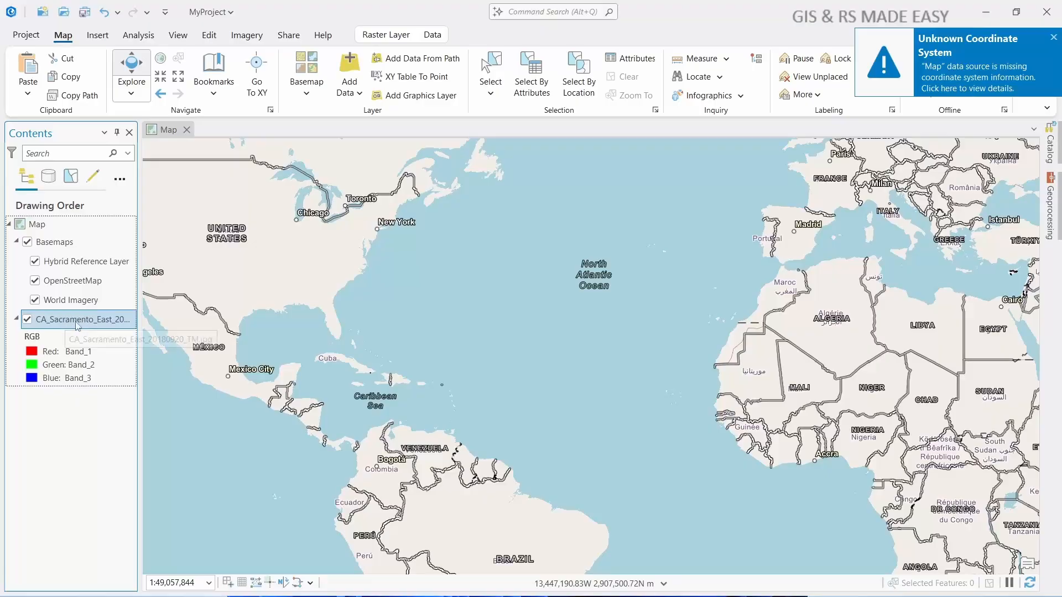
- Move the CA_Sacramento_East raster above the Basemaps group and zoom to its extent
left_click_drag(74, 324, 85, 246)
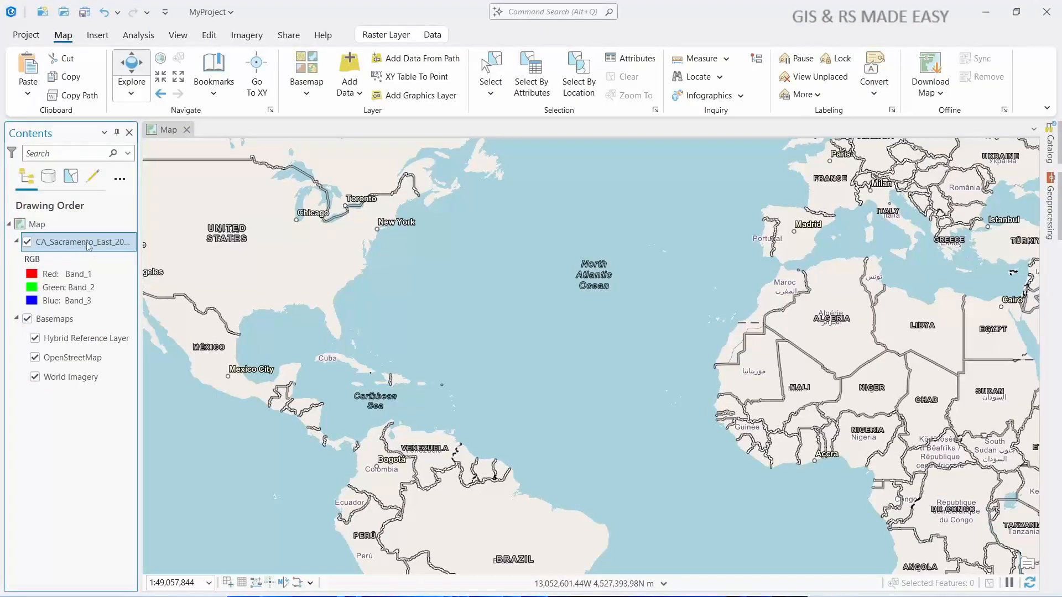
right_click(81, 245)
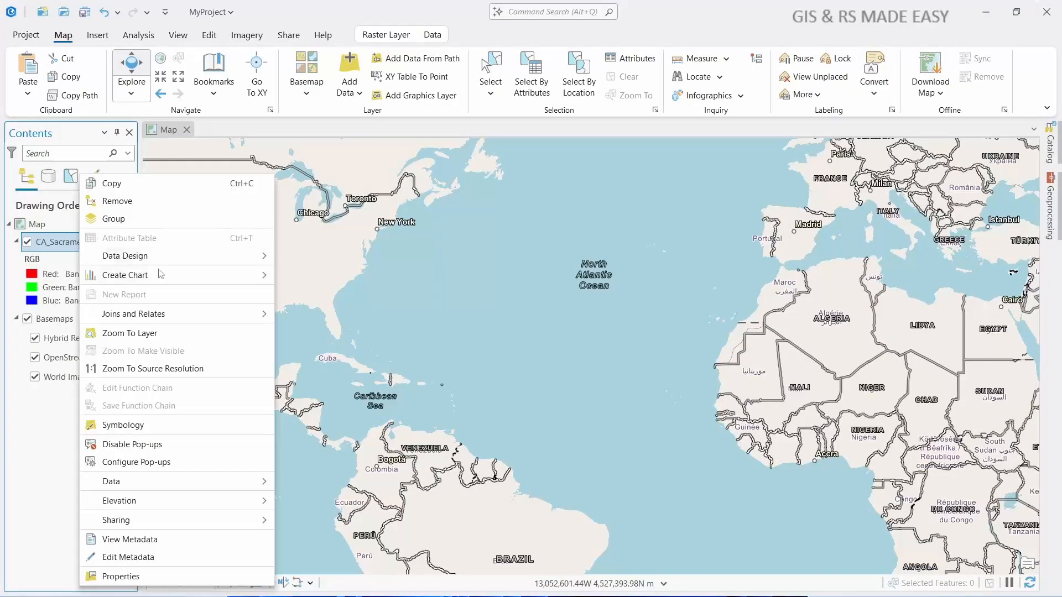
left_click(142, 334)
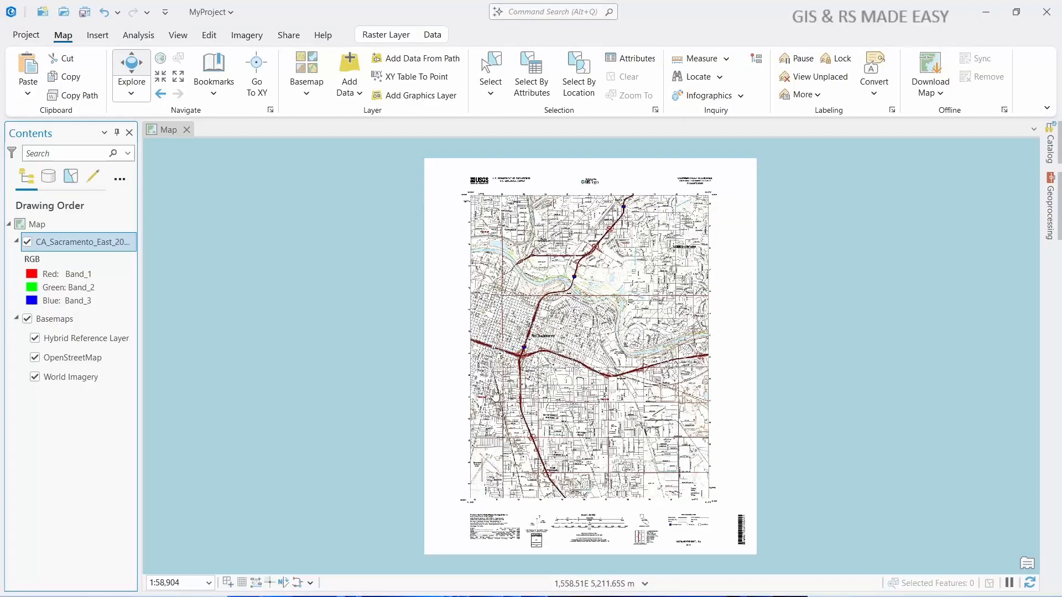
- Locate "Sacramento east" and go to the East Sacramento, Sacramento, California result, leaving the surrounding region in view
scroll(525, 398, "down", 5)
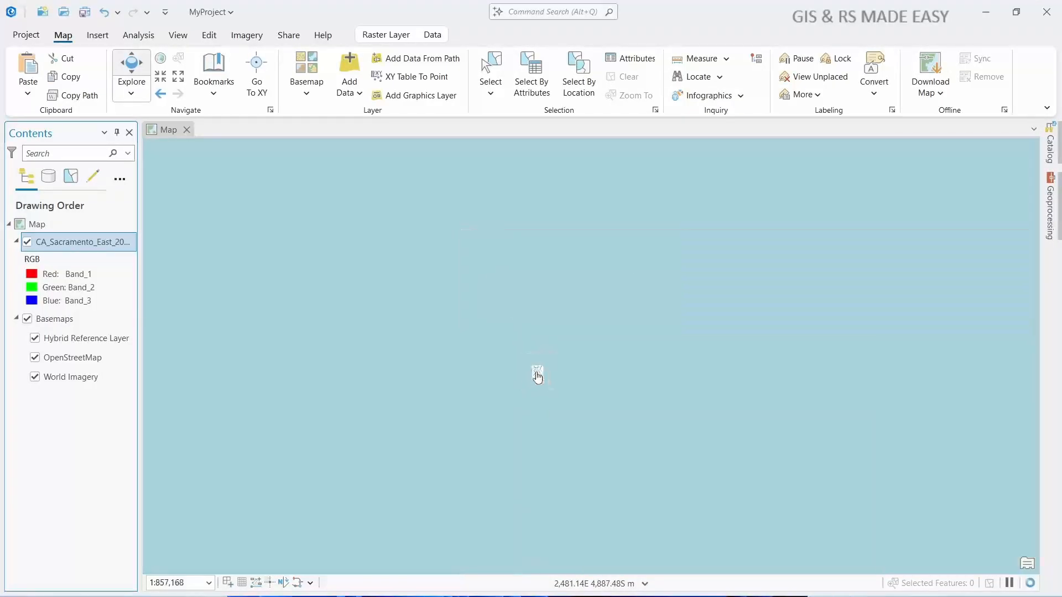
scroll(538, 377, "down", 8)
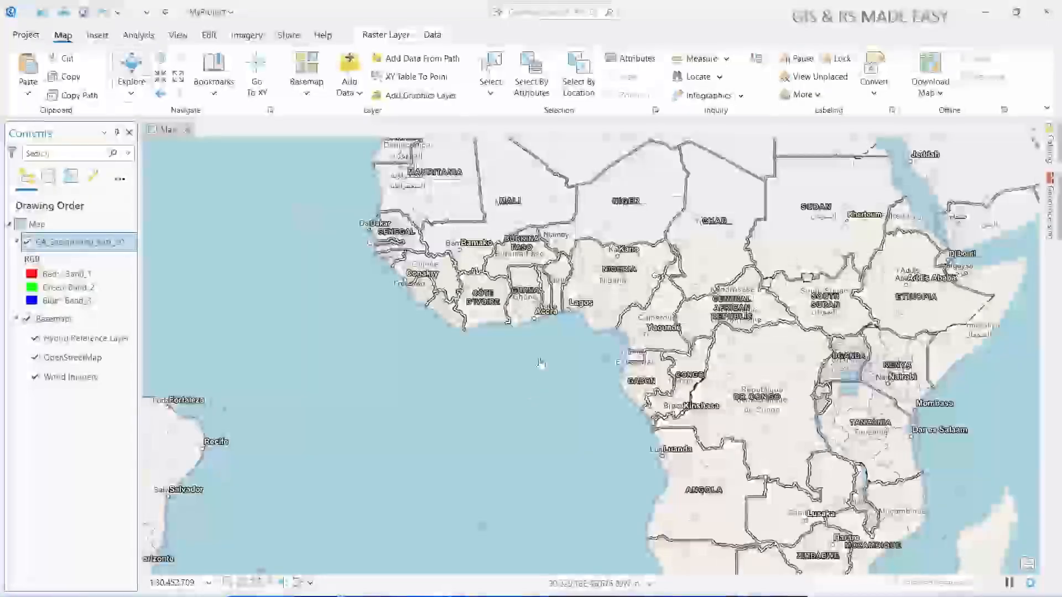
scroll(540, 363, "down", 5)
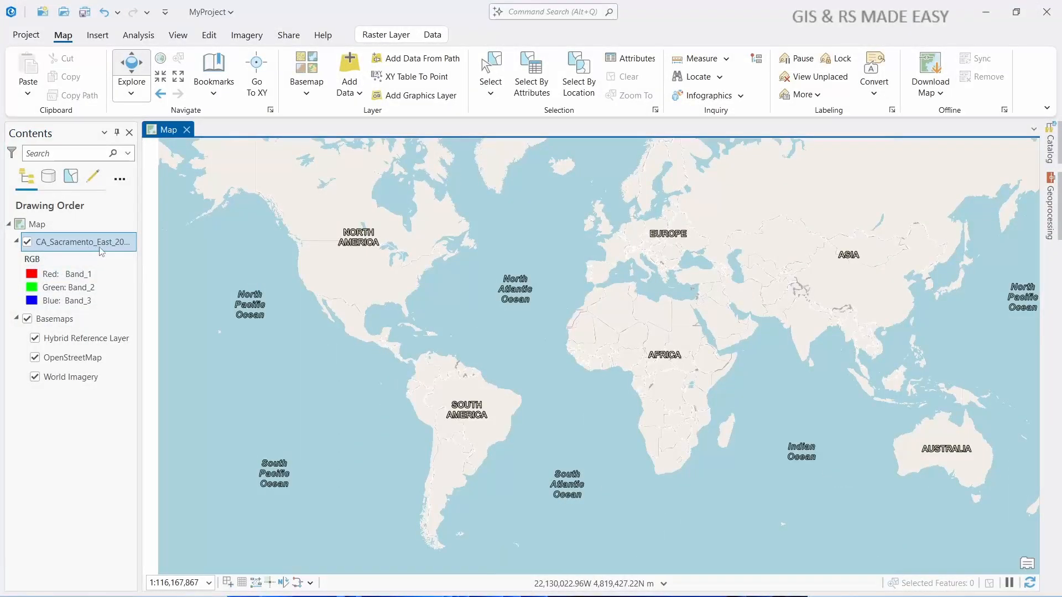
left_click(698, 77)
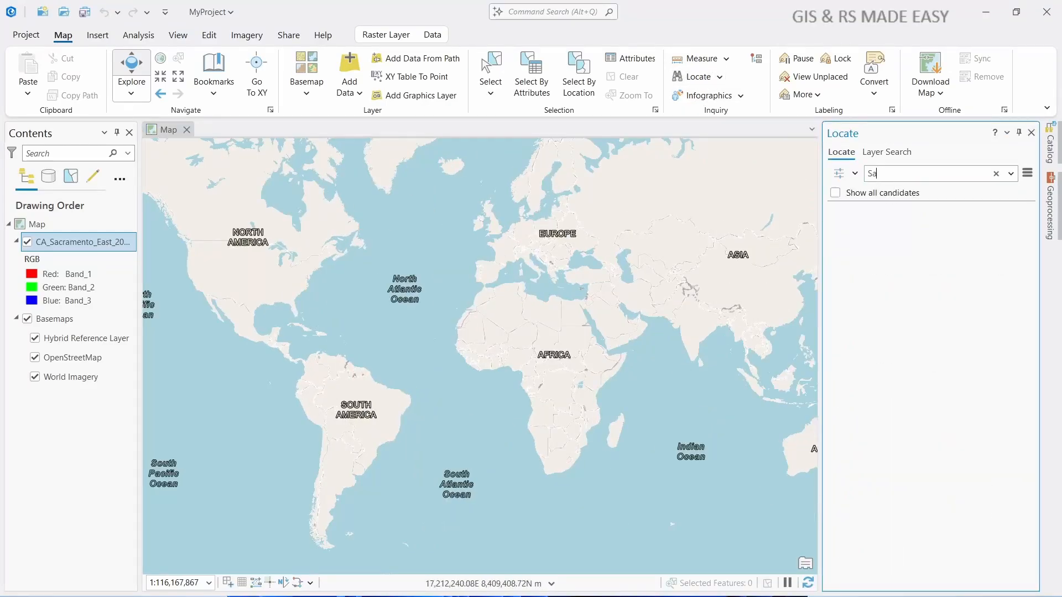
type("Sacrame")
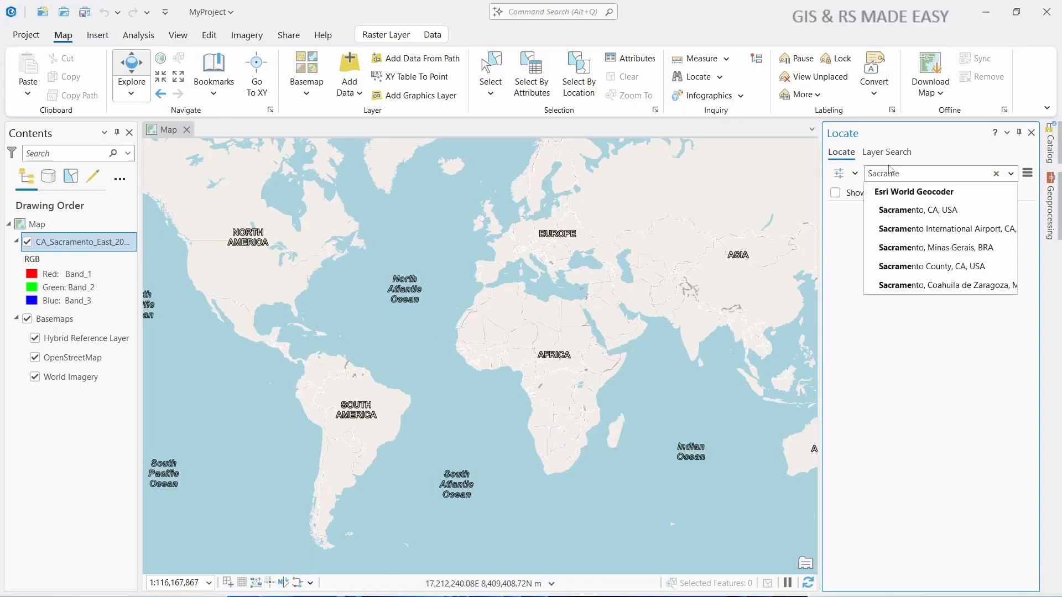
type("nto east")
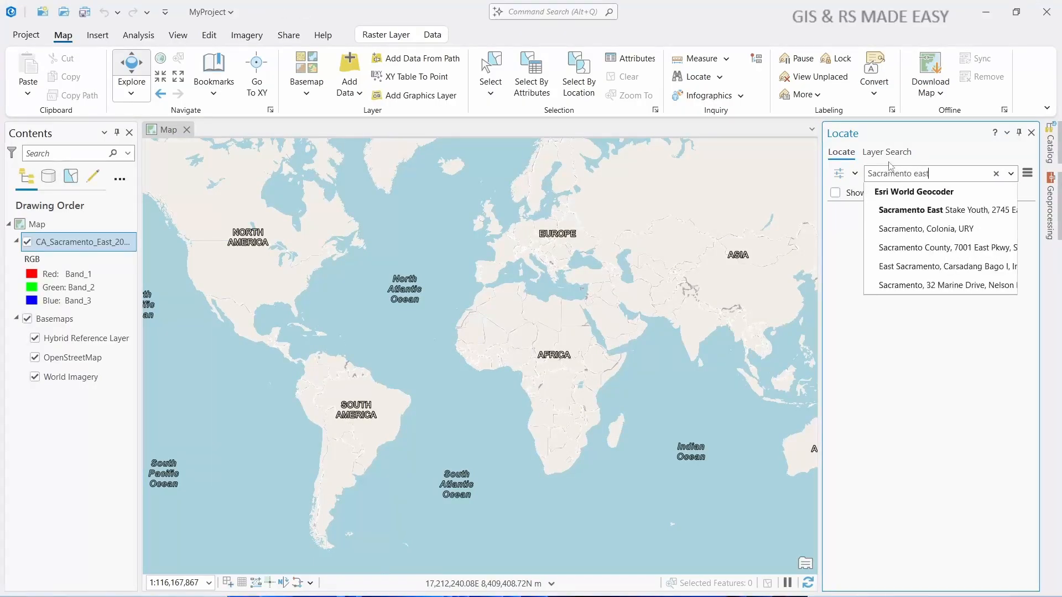
key("Return")
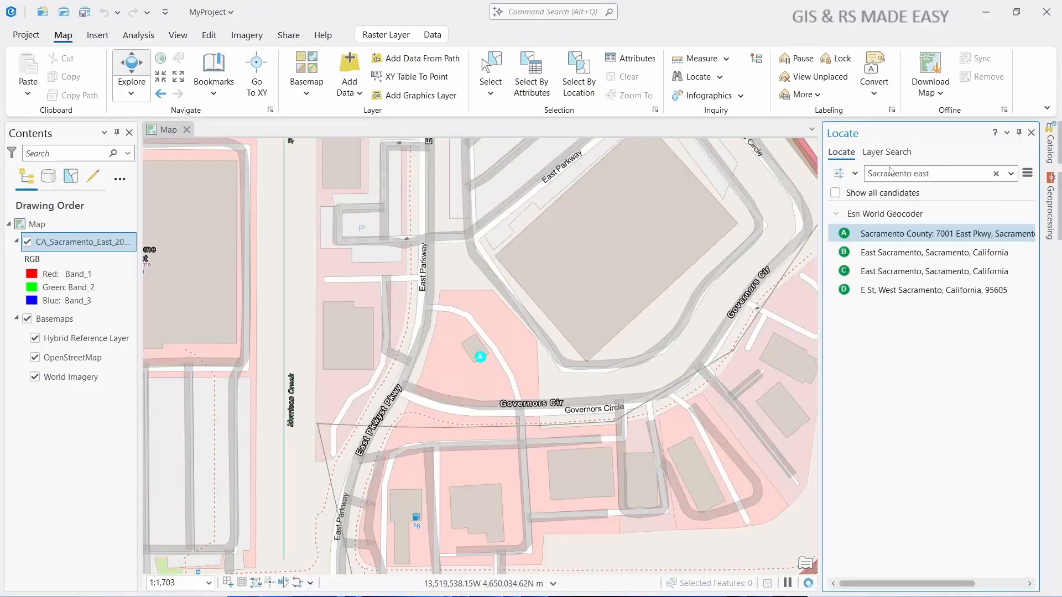
left_click(903, 258)
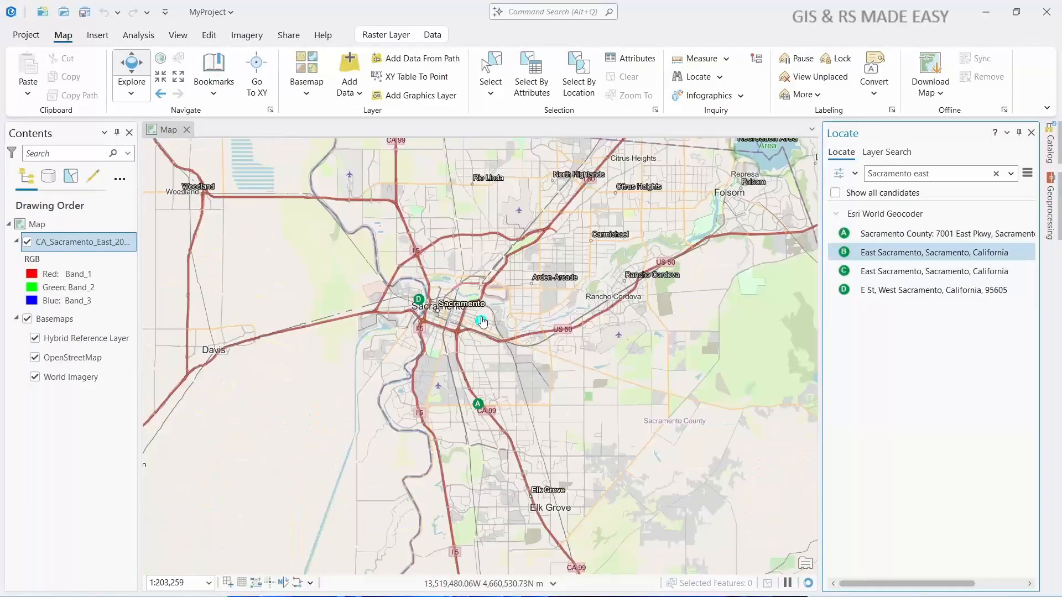
scroll(482, 322, "down", 3)
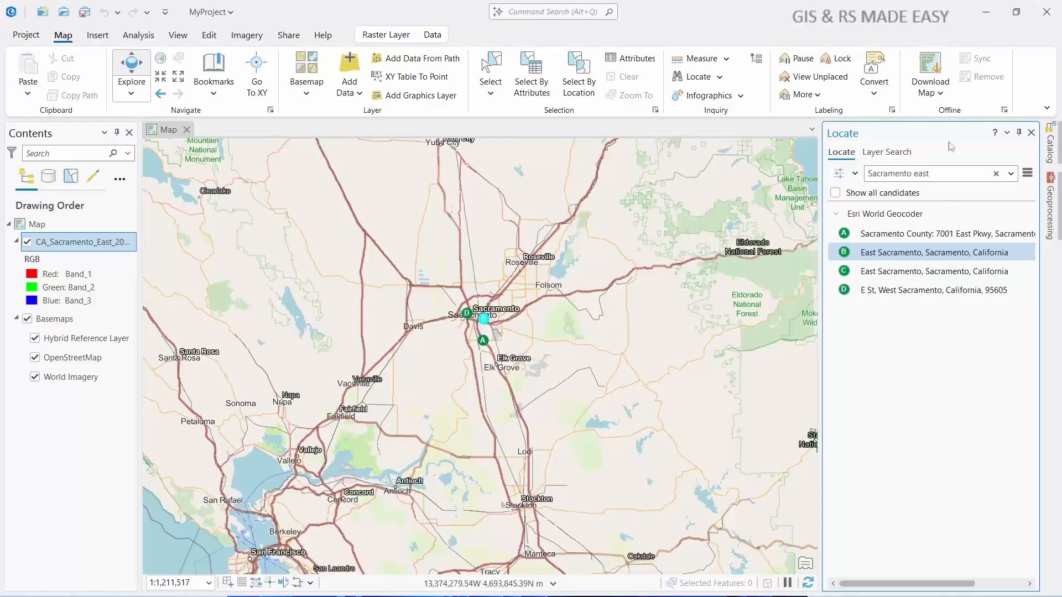
left_click(1031, 133)
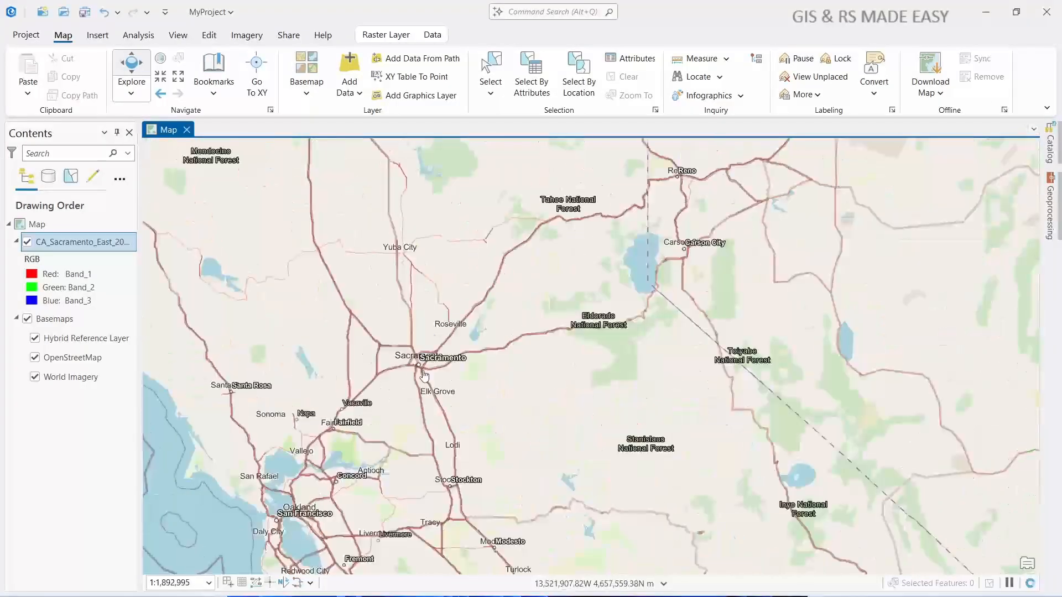
- Start georeferencing the CA_Sacramento_East raster and fit it to the current display extent
left_click(247, 37)
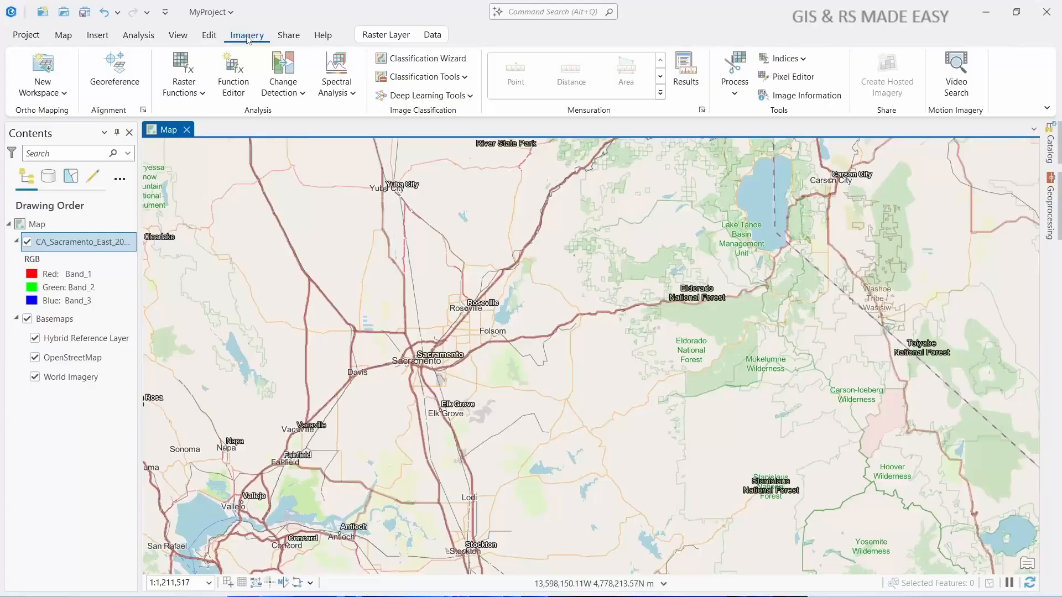
left_click(115, 74)
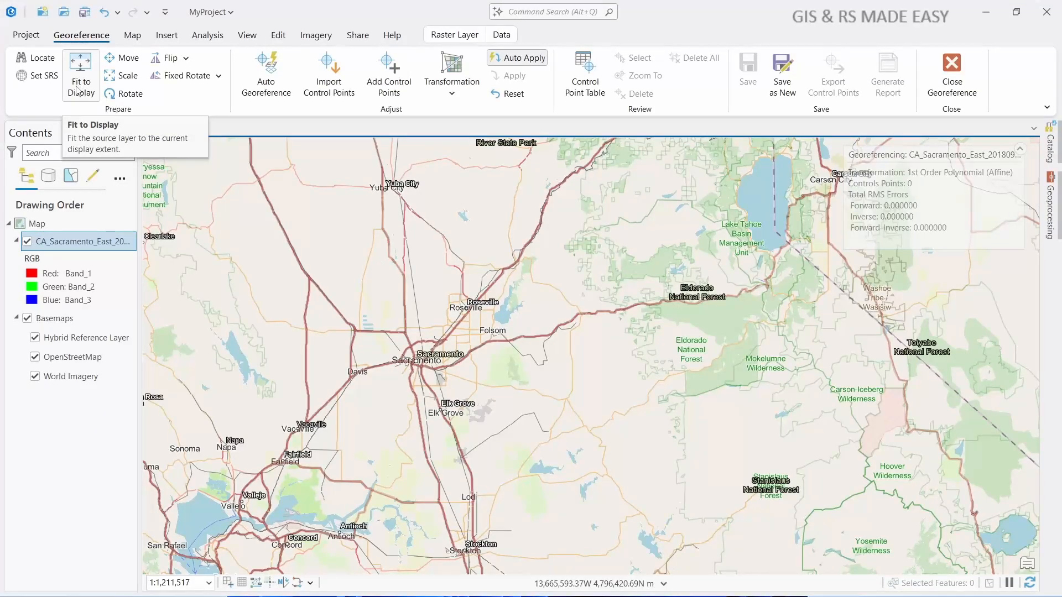
left_click(77, 84)
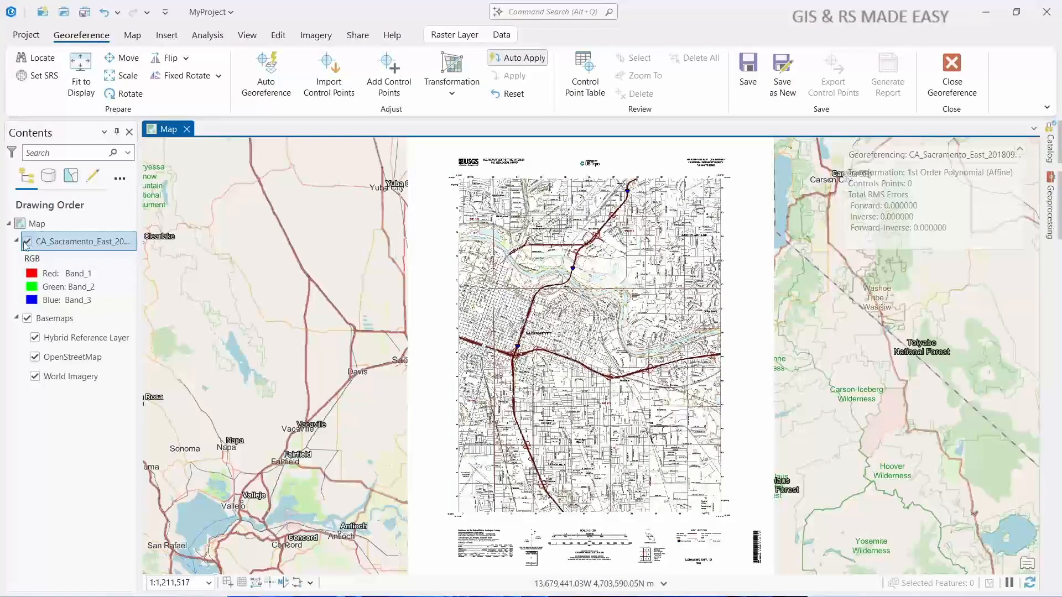
- Hide the CA_Sacramento_East raster and bring the basemap in close around the city of Sacramento
left_click(26, 242)
left_click_drag(636, 362, 596, 478)
scroll(486, 463, "down", 2)
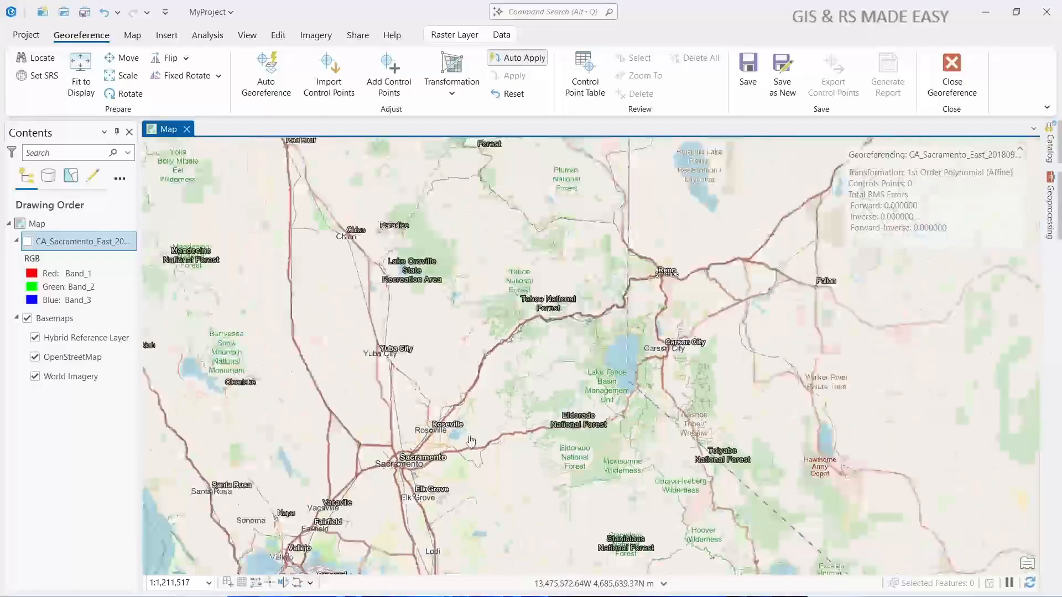
scroll(486, 463, "up", 2)
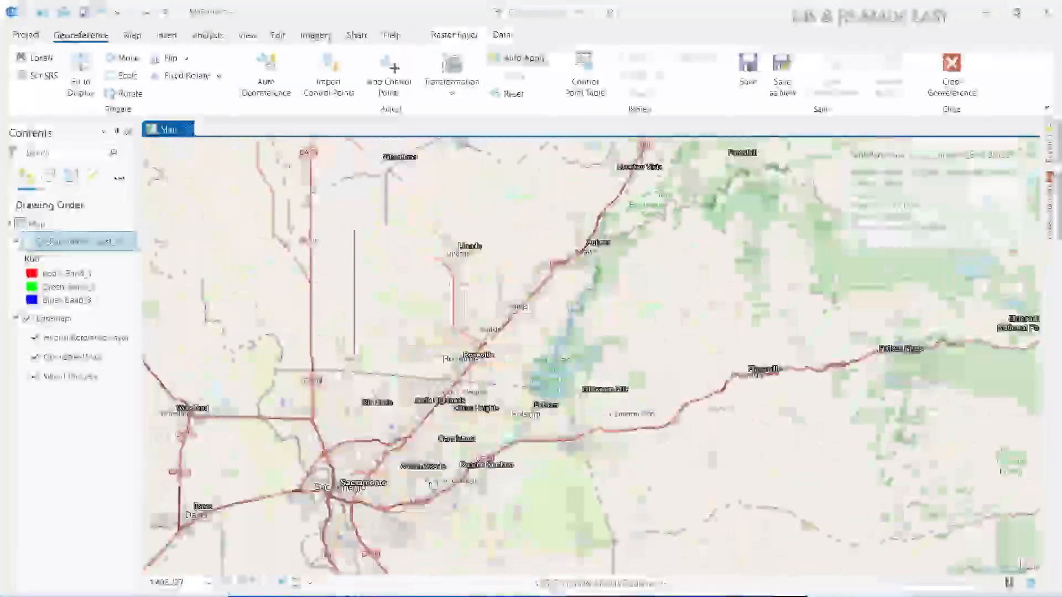
scroll(390, 525, "up", 8)
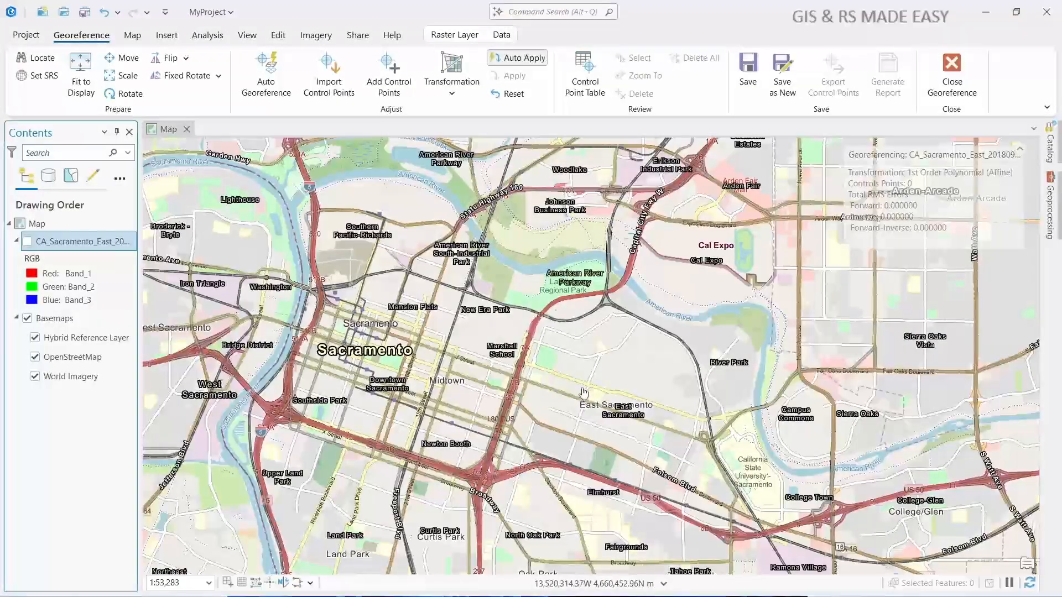
scroll(542, 389, "down", 3)
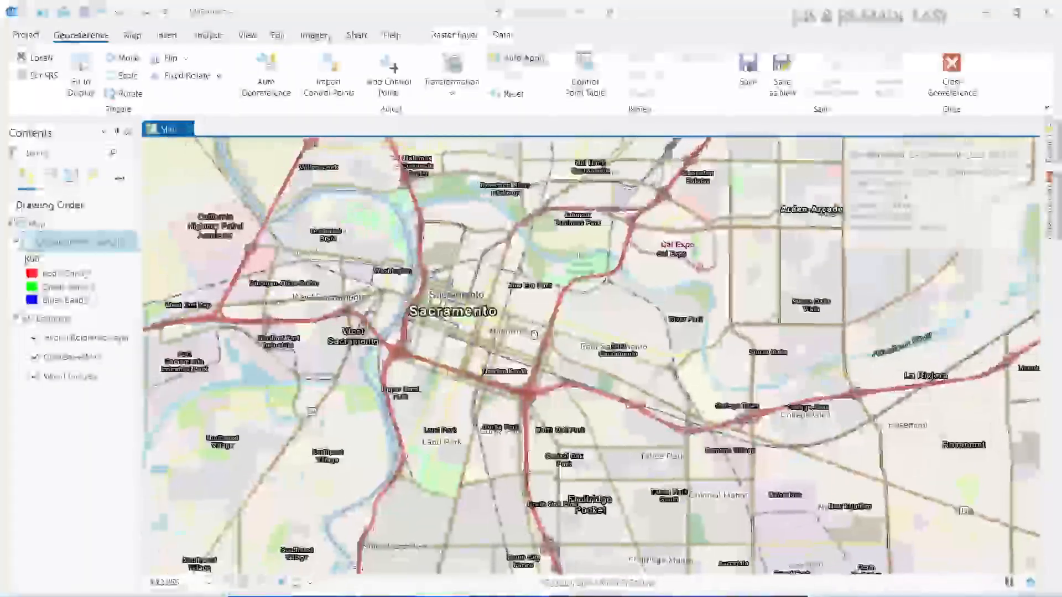
left_click_drag(534, 335, 635, 356)
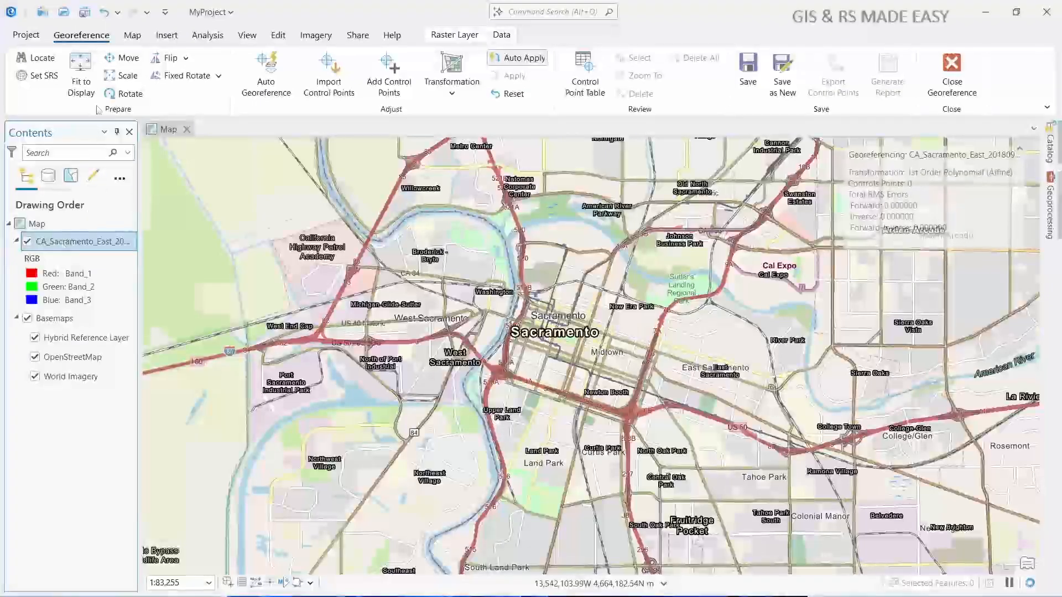
- Refit the CA_Sacramento_East raster to the closer Sacramento extent and turn its visibility back on
left_click(27, 242)
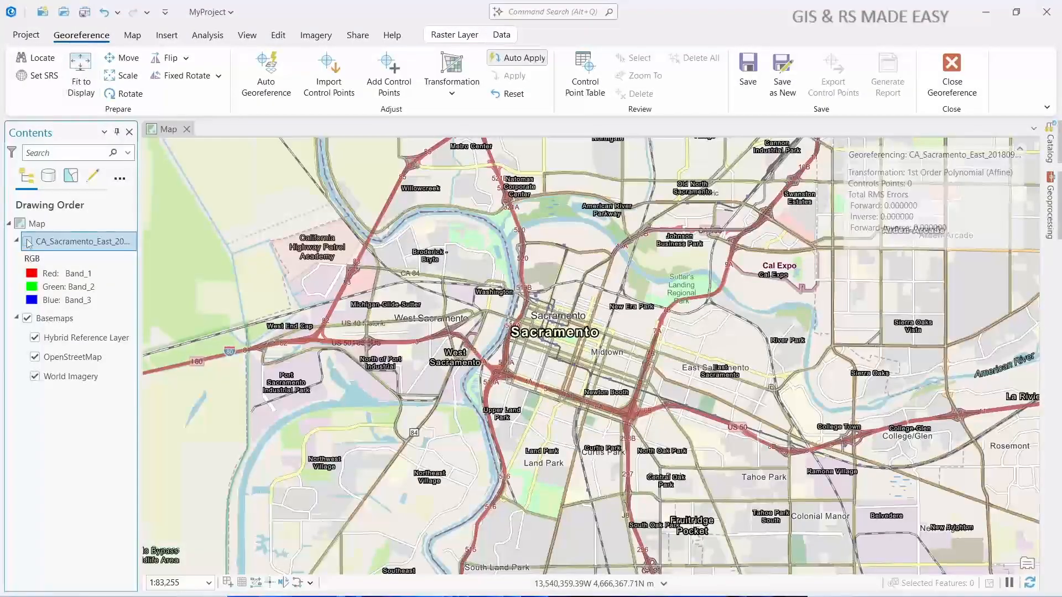
left_click(29, 242)
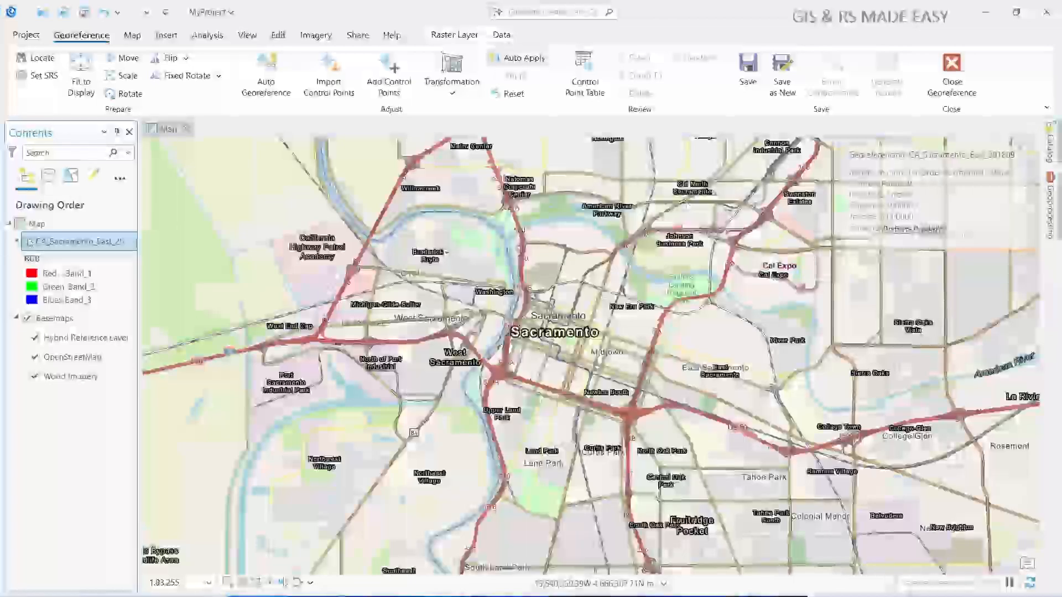
left_click(28, 242)
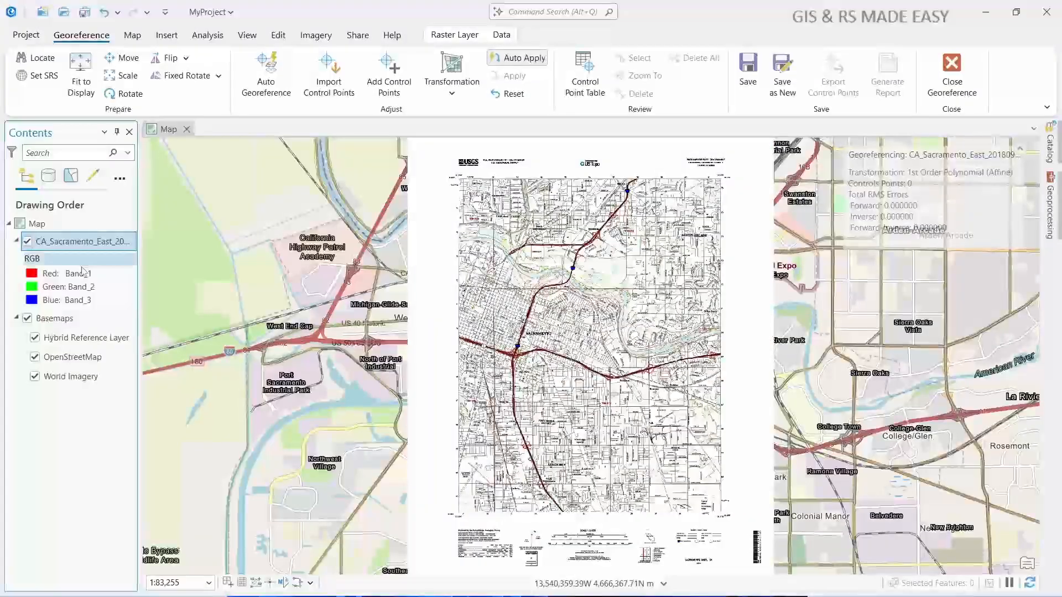
- Compare the highways and river on the scanned raster with the OpenStreetMap basemap by switching the raster off and on
scroll(520, 366, "up", 2)
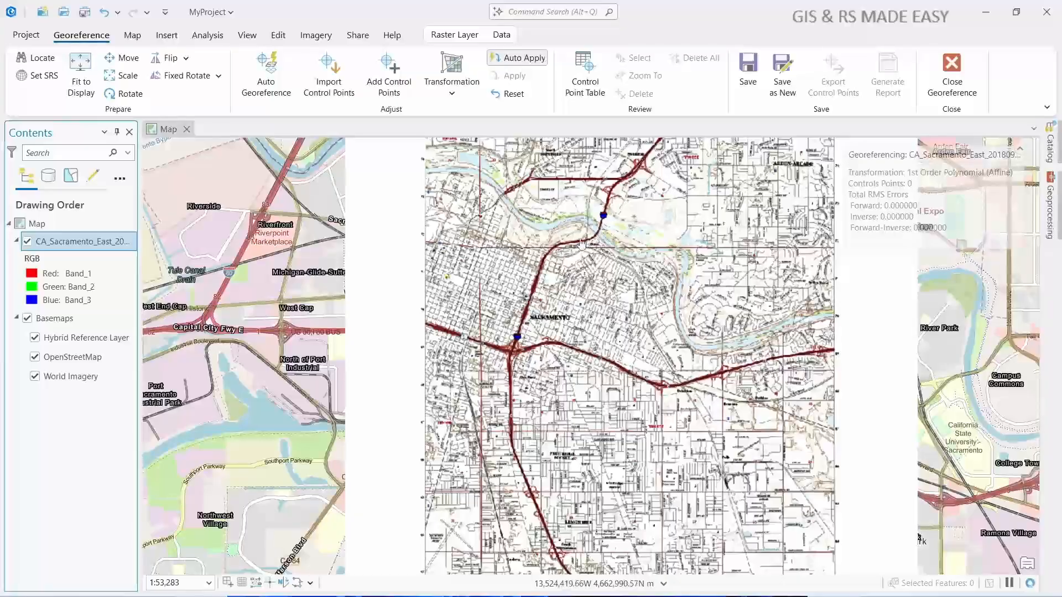
left_click(27, 241)
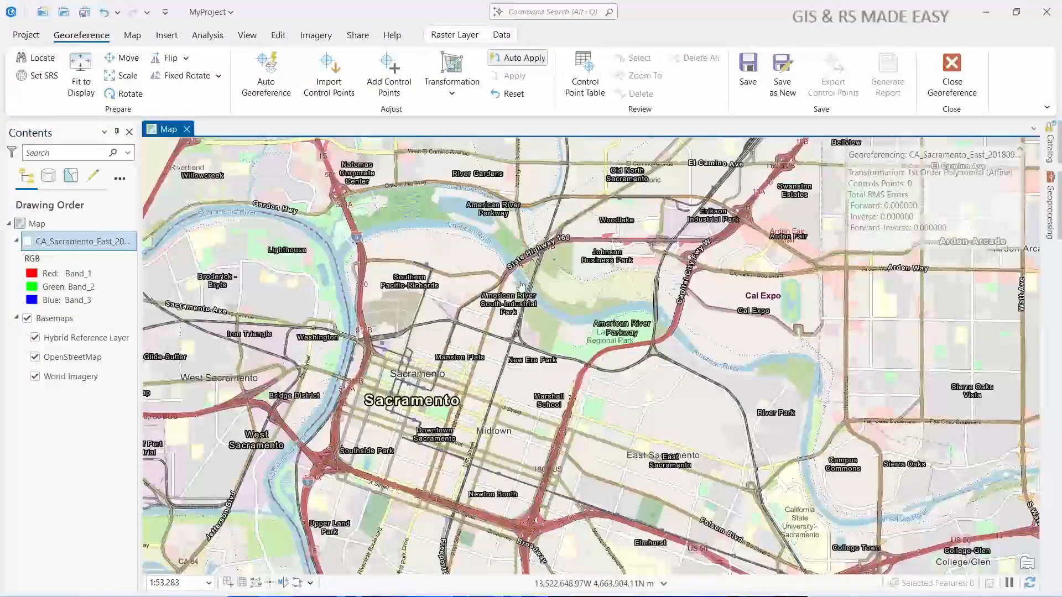
left_click_drag(657, 320, 471, 284)
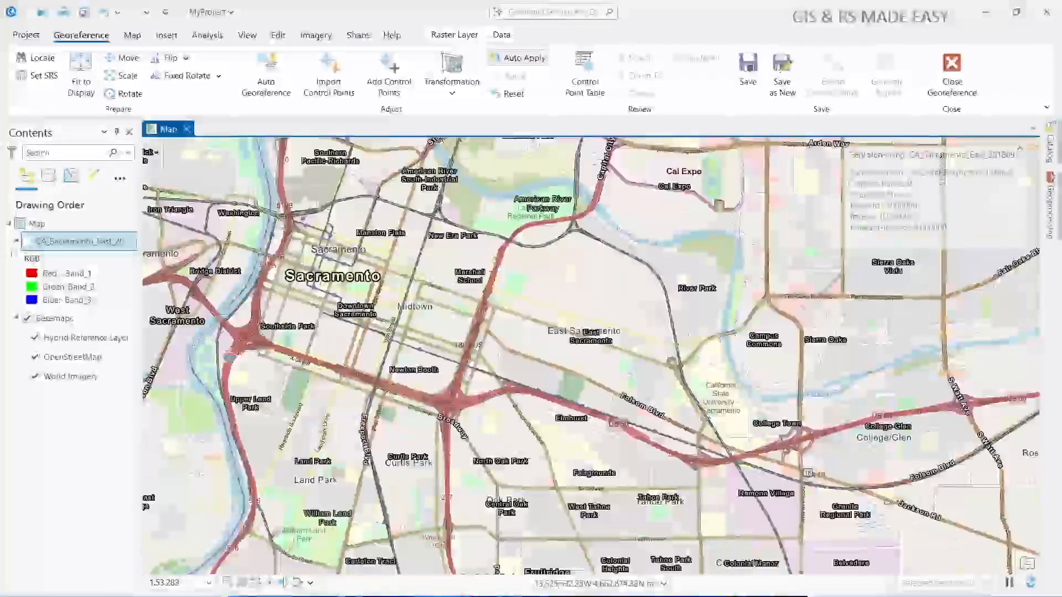
left_click(28, 241)
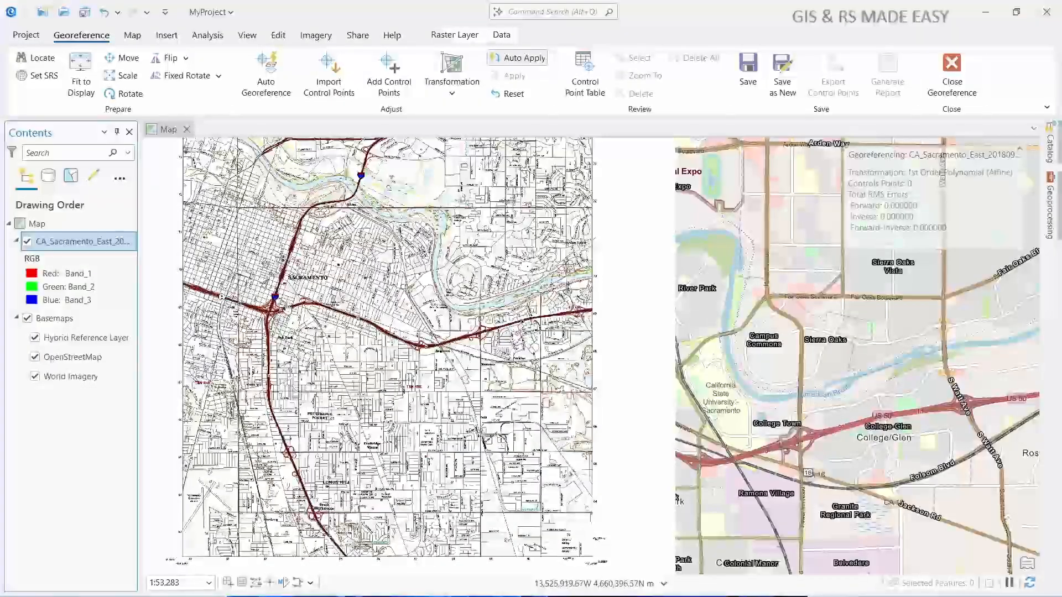
left_click(26, 242)
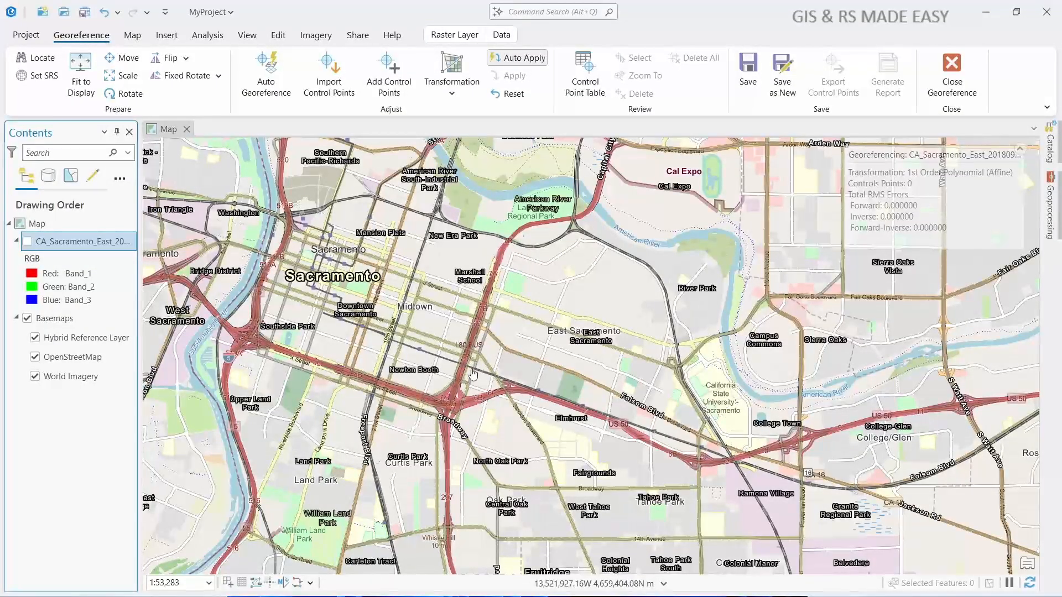
scroll(473, 375, "down", 2)
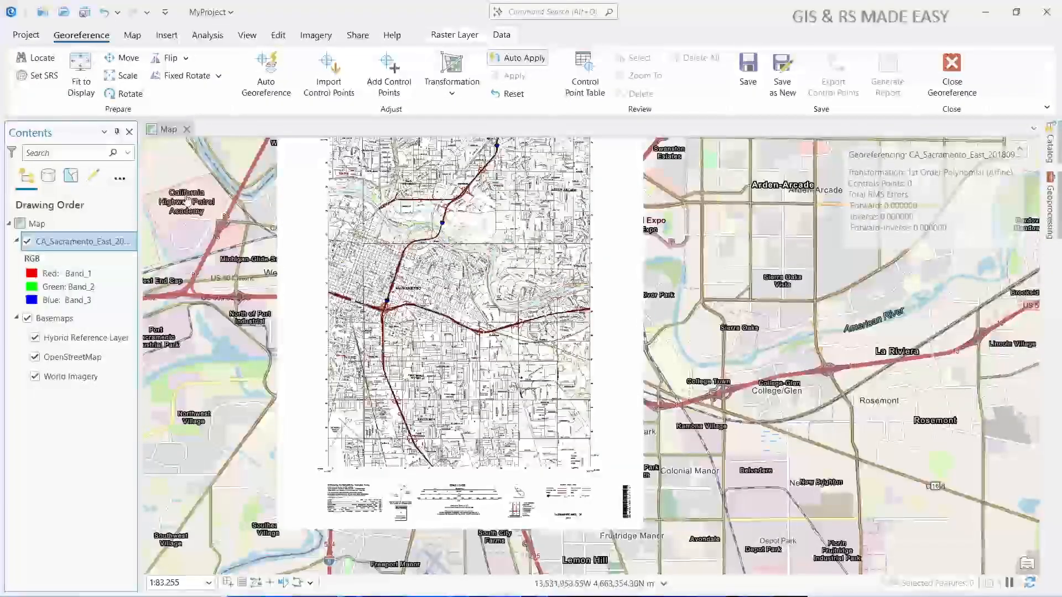
- Hide the CA_Sacramento_East raster, shift the basemap extent slightly around Sacramento, and refit the raster to the display
left_click(27, 241)
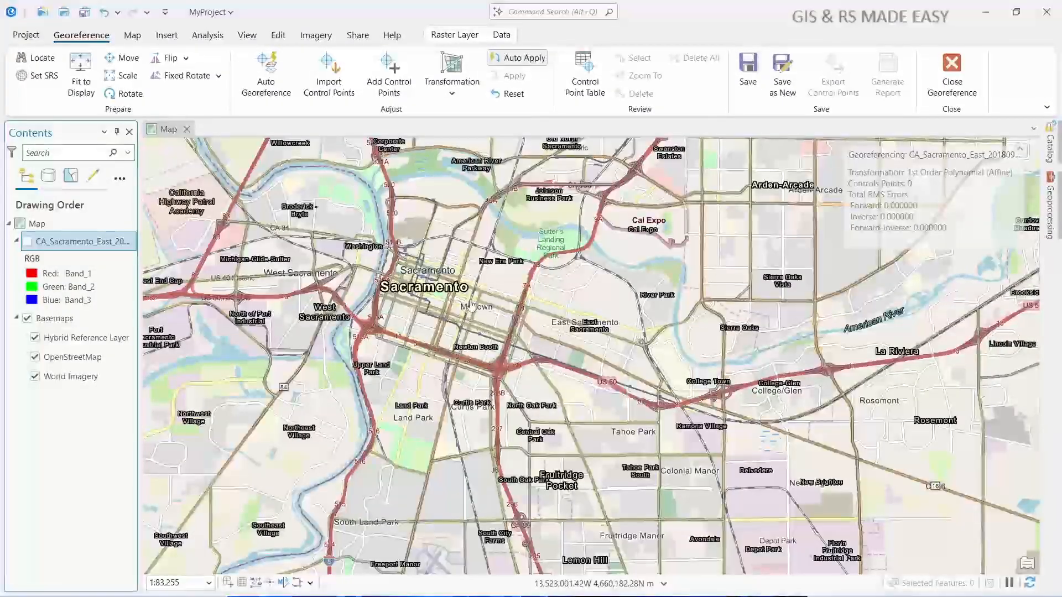
left_click_drag(543, 380, 590, 370)
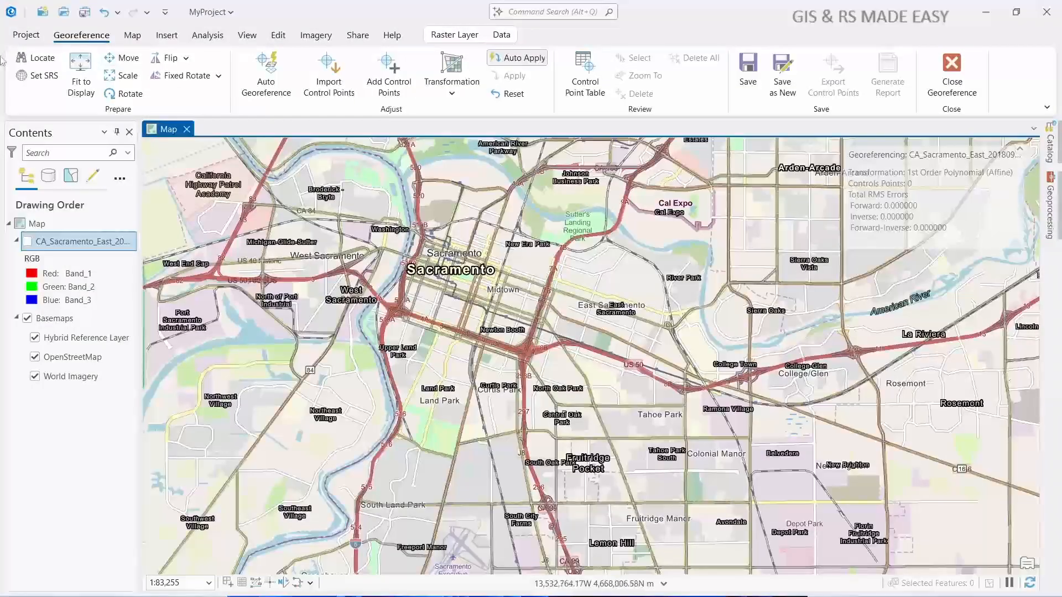
left_click(82, 73)
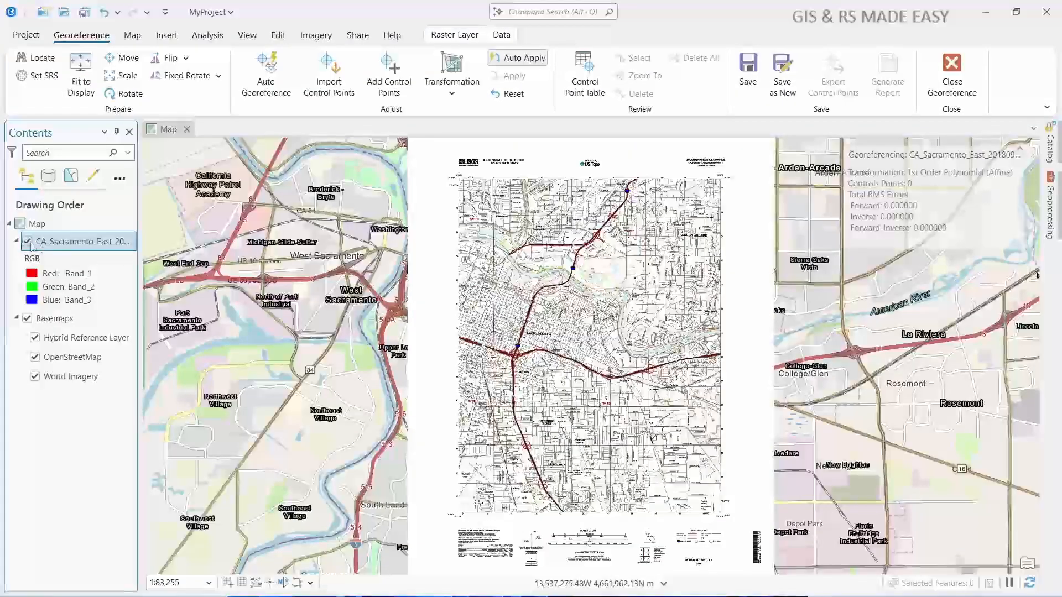
- Switch the CA_Sacramento_East raster off and on to compare its refitted position with the basemap's highways and river
left_click(28, 241)
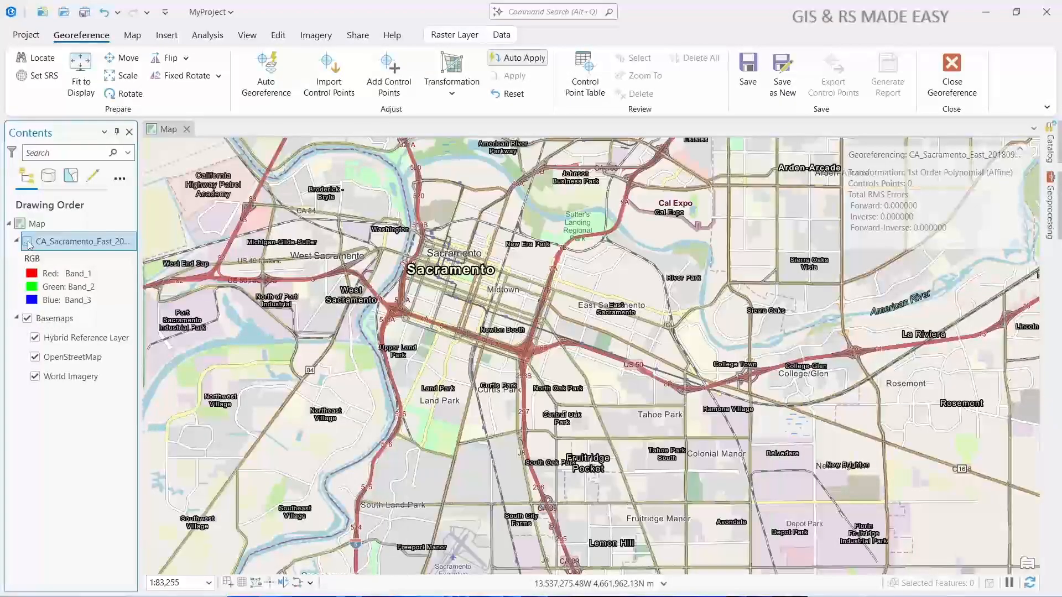
left_click(27, 242)
left_click(27, 242)
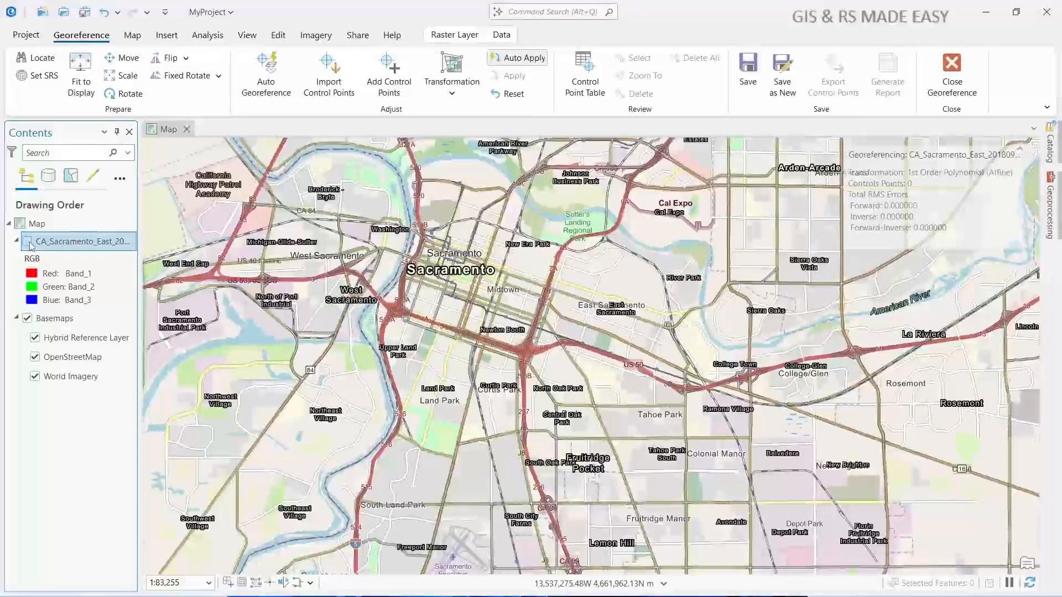
left_click(28, 241)
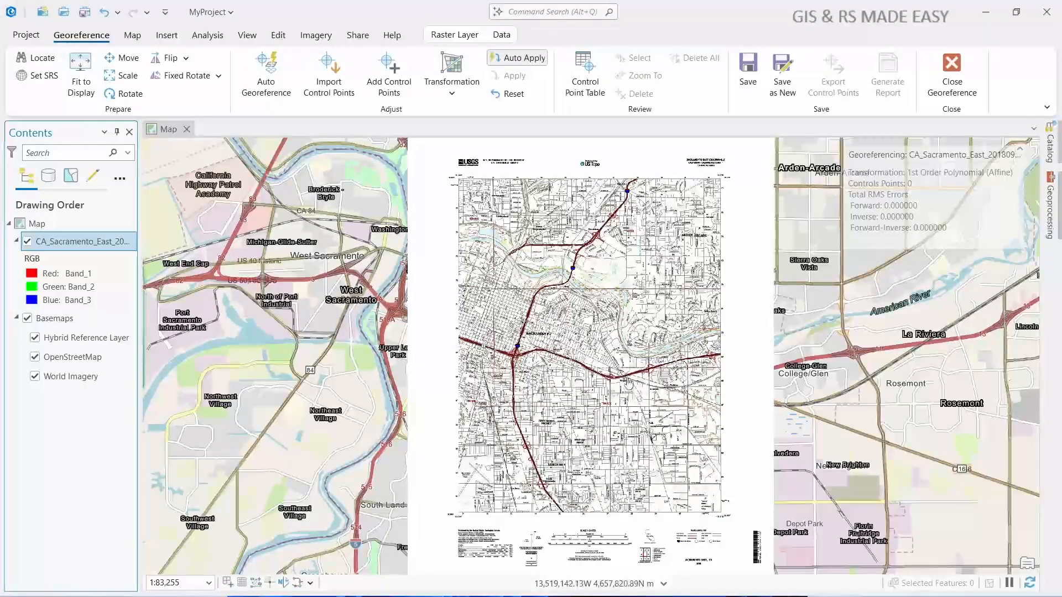
- Examine the highway around Brighton on the raster and the basemap, and leave World Imagery as the only visible basemap layer
scroll(628, 383, "up", 4)
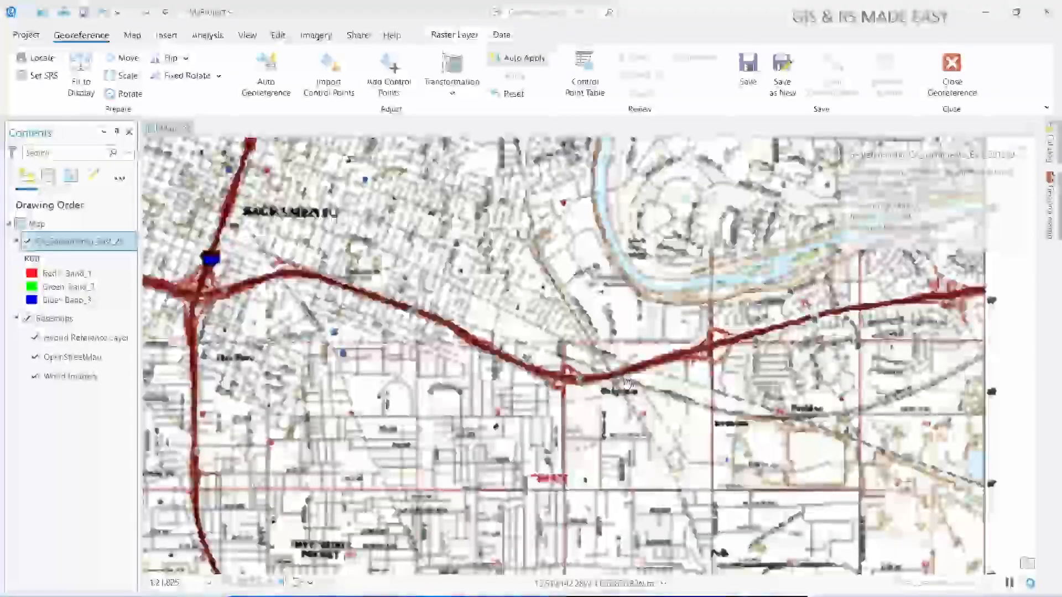
scroll(579, 374, "up", 3)
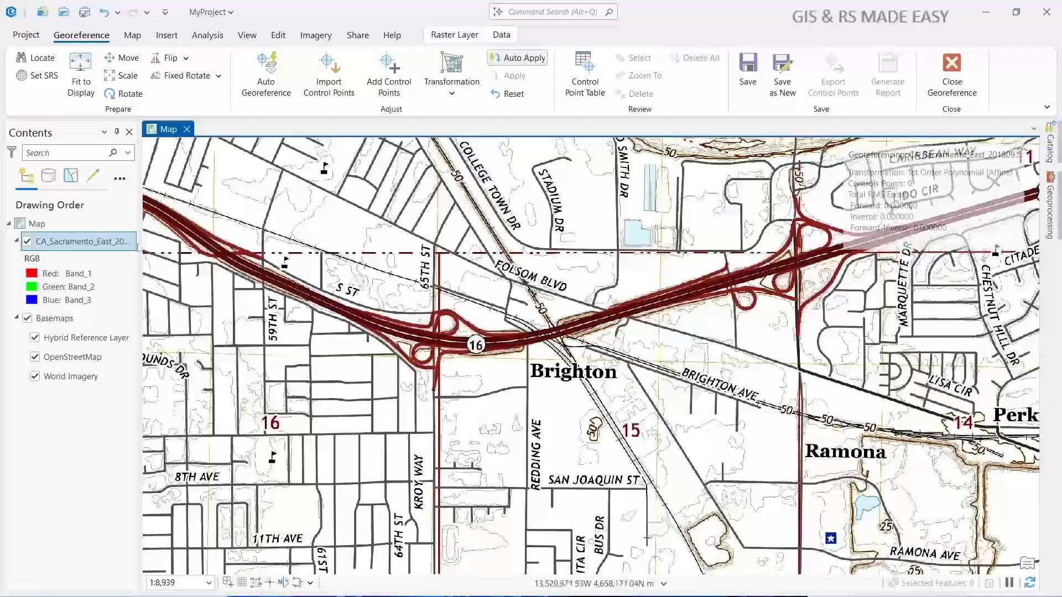
left_click(27, 241)
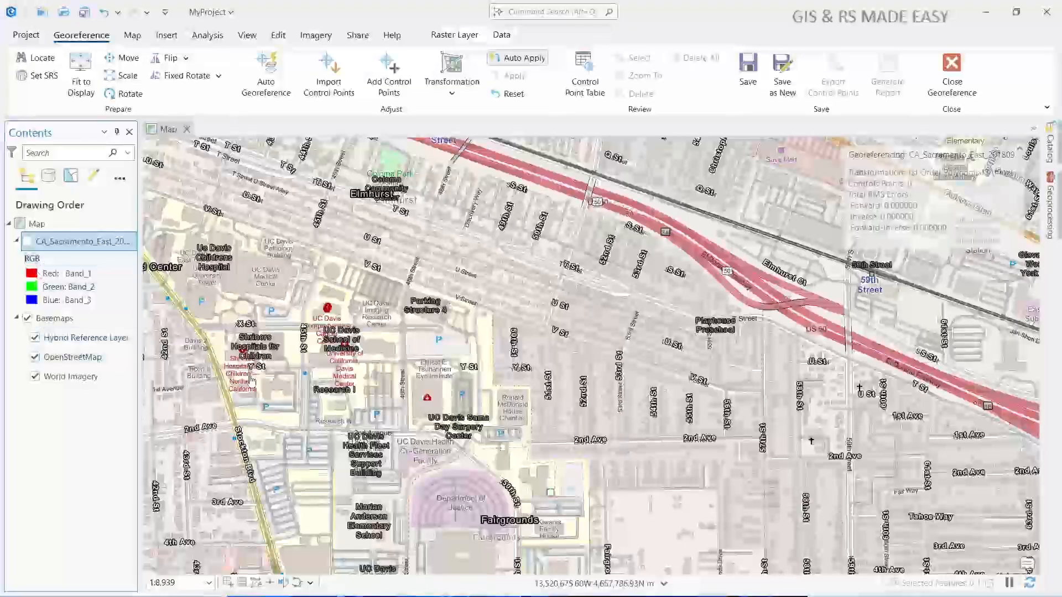
scroll(510, 309, "down", 2)
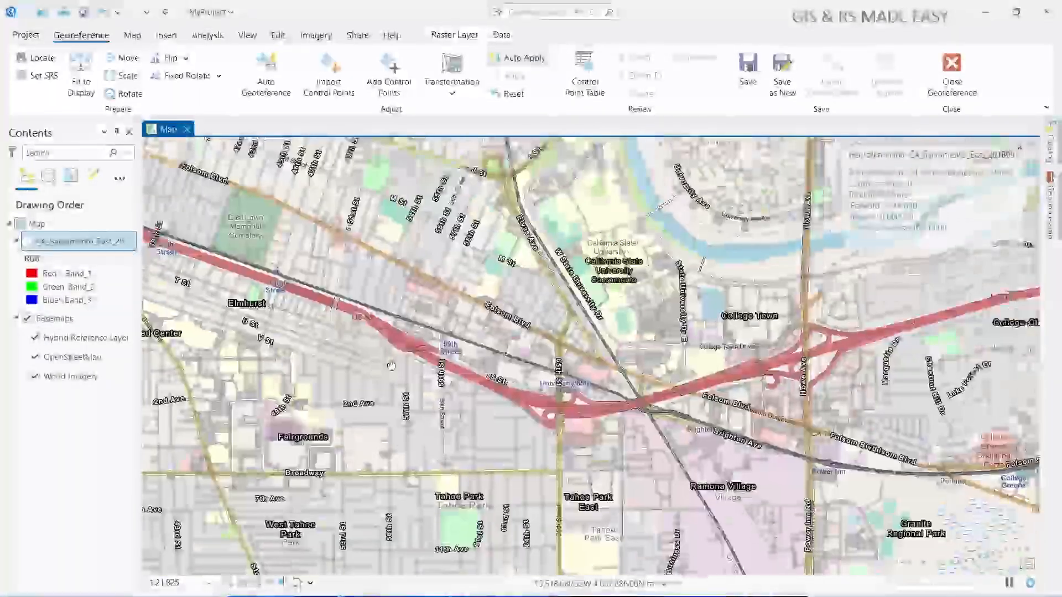
left_click_drag(391, 367, 292, 365)
scroll(493, 367, "up", 2)
left_click_drag(514, 368, 402, 367)
scroll(410, 376, "down", 2)
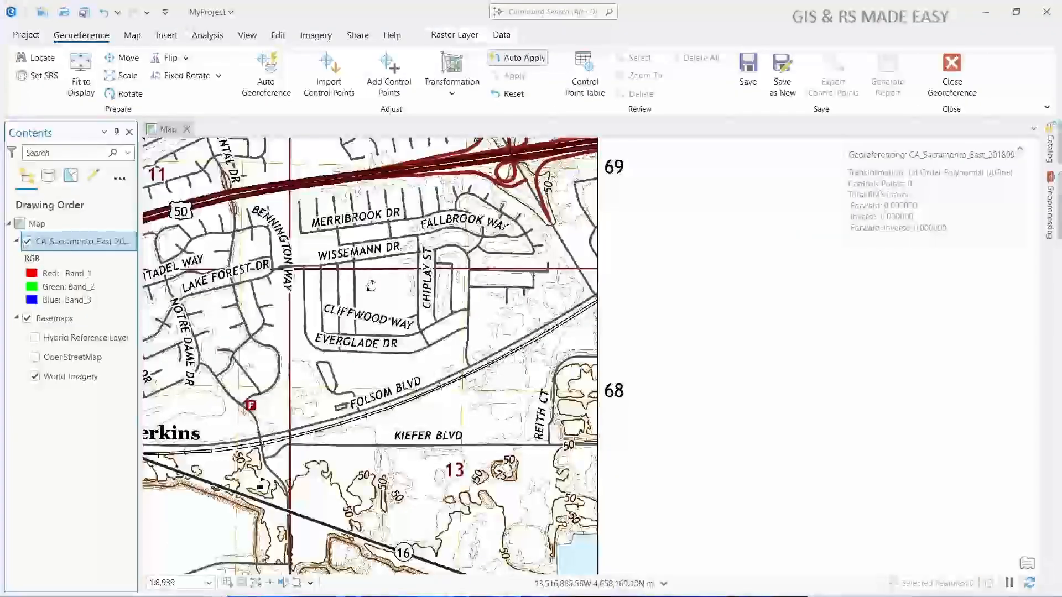
- Add the first control point where Folsom Blvd crosses the railway near Brighton, from the raster to the matching World Imagery location
left_click_drag(371, 284, 727, 381)
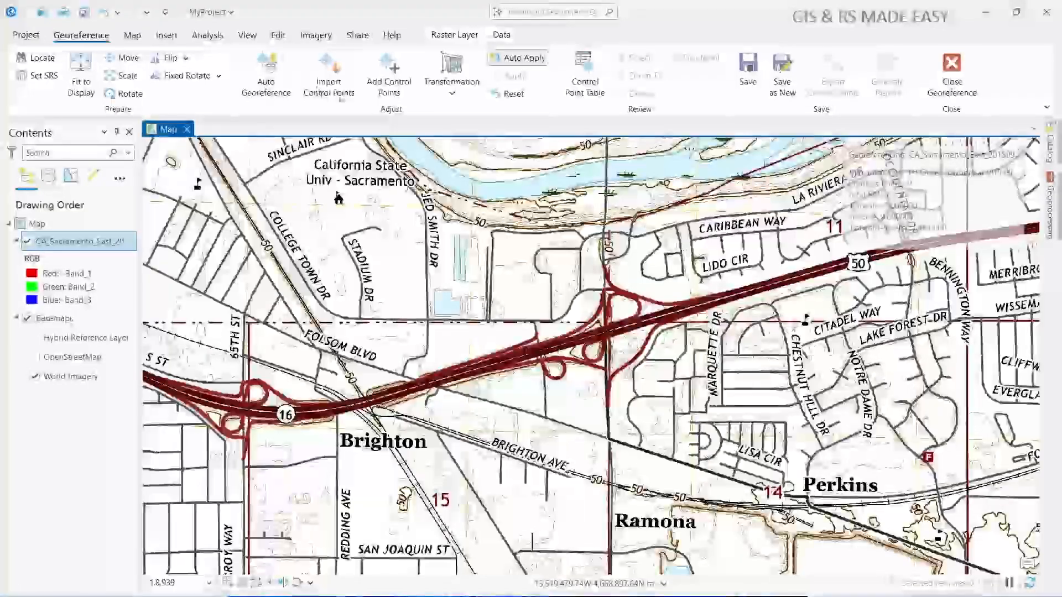
left_click(393, 73)
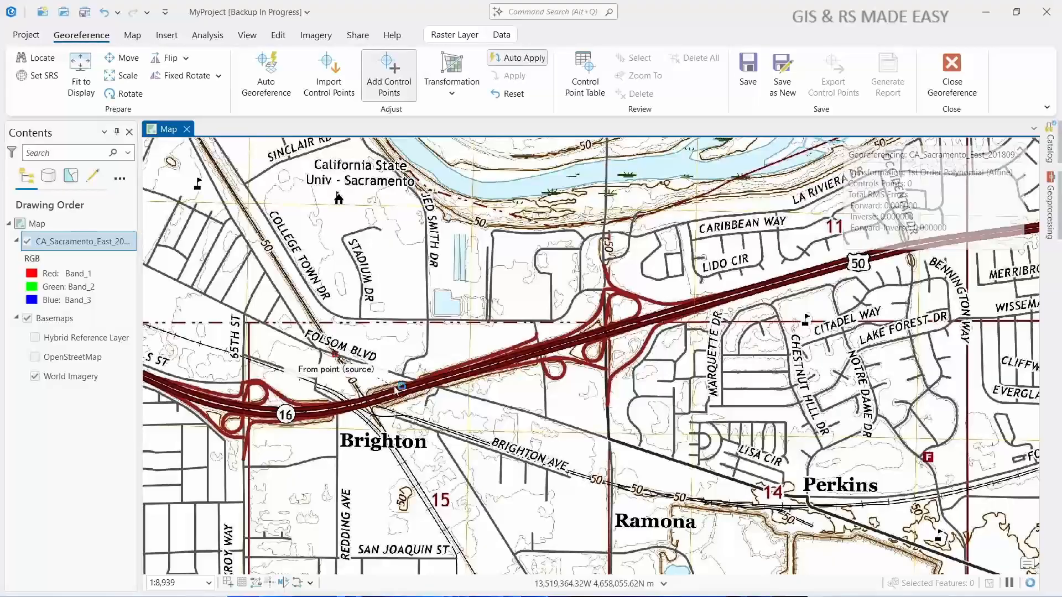
left_click(28, 243)
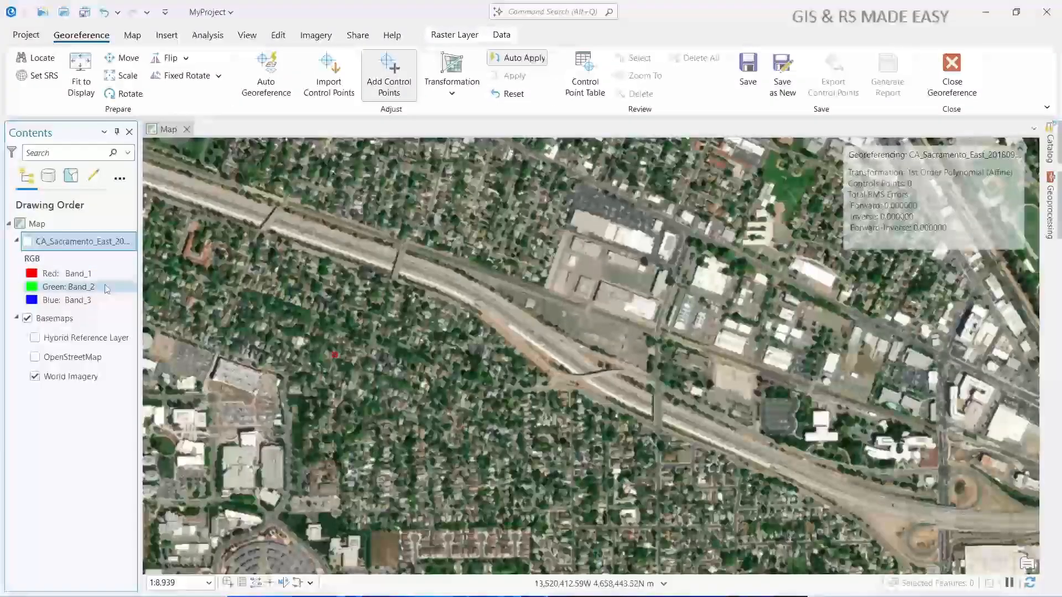
left_click(416, 375)
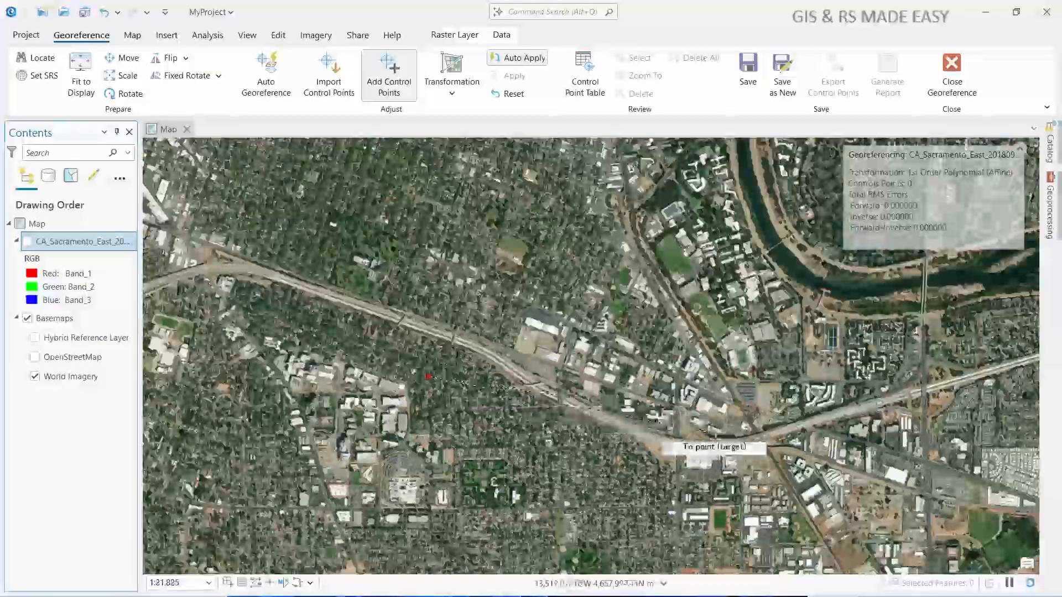
scroll(736, 437, "up", 3)
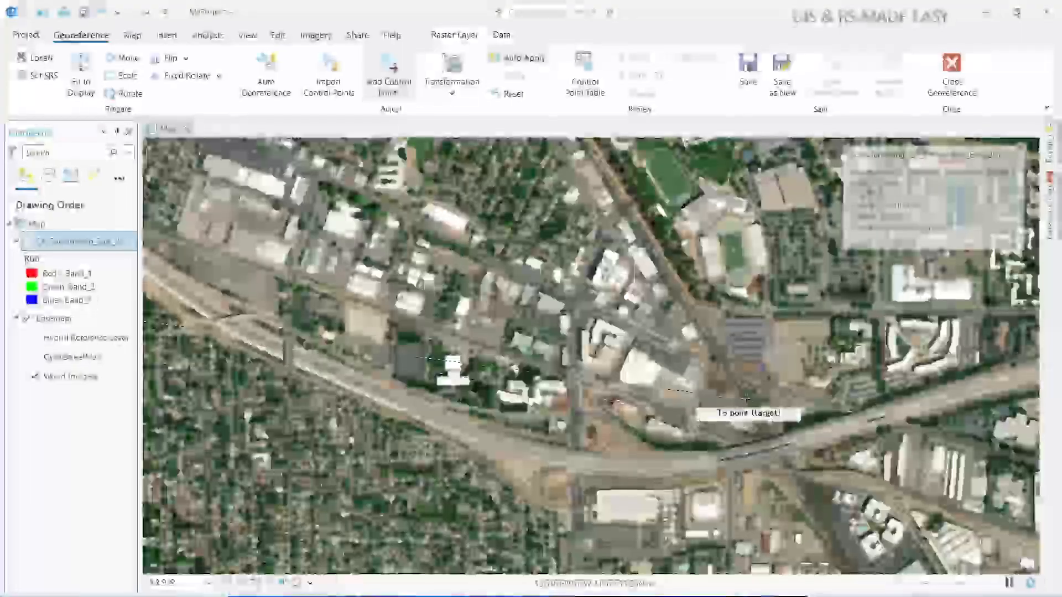
scroll(727, 391, "up", 2)
left_click_drag(703, 361, 518, 426)
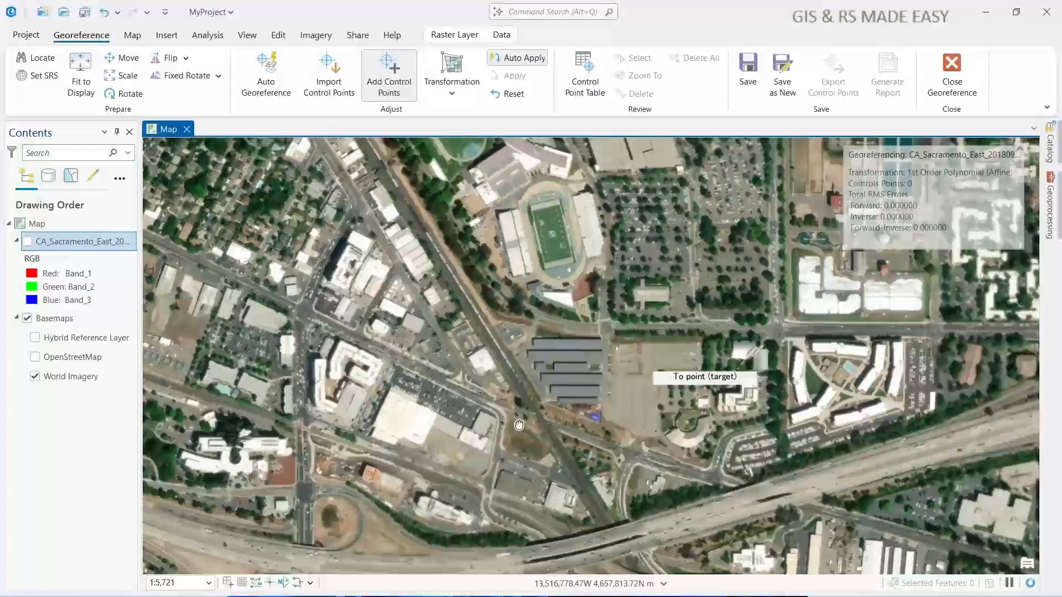
scroll(519, 425, "up", 2)
left_click(554, 439)
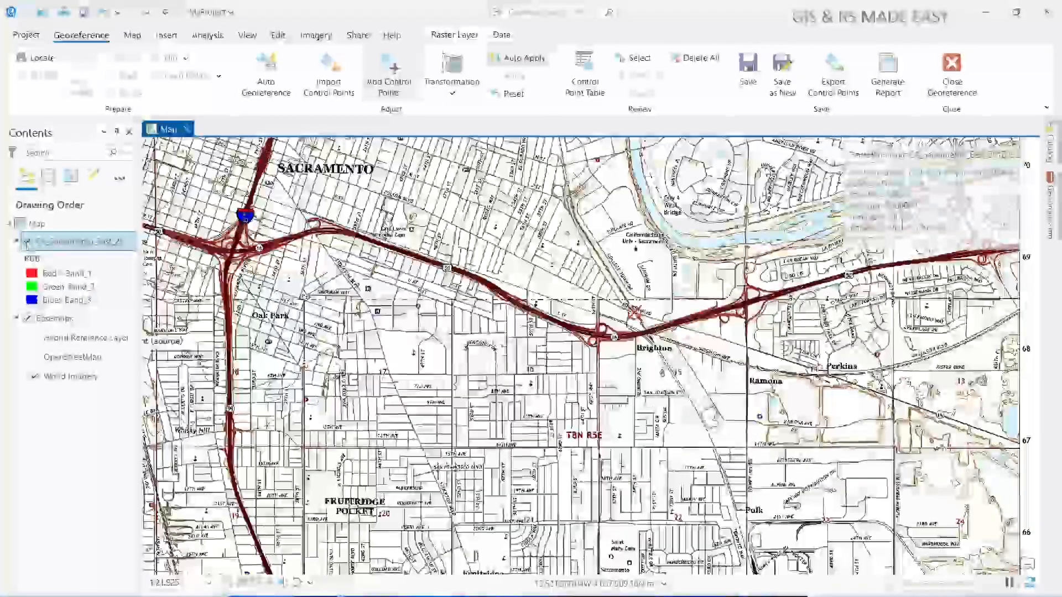
- Check the raster's alignment with World Imagery around the first control point by switching the raster off and on
left_click(27, 242)
left_click(27, 242)
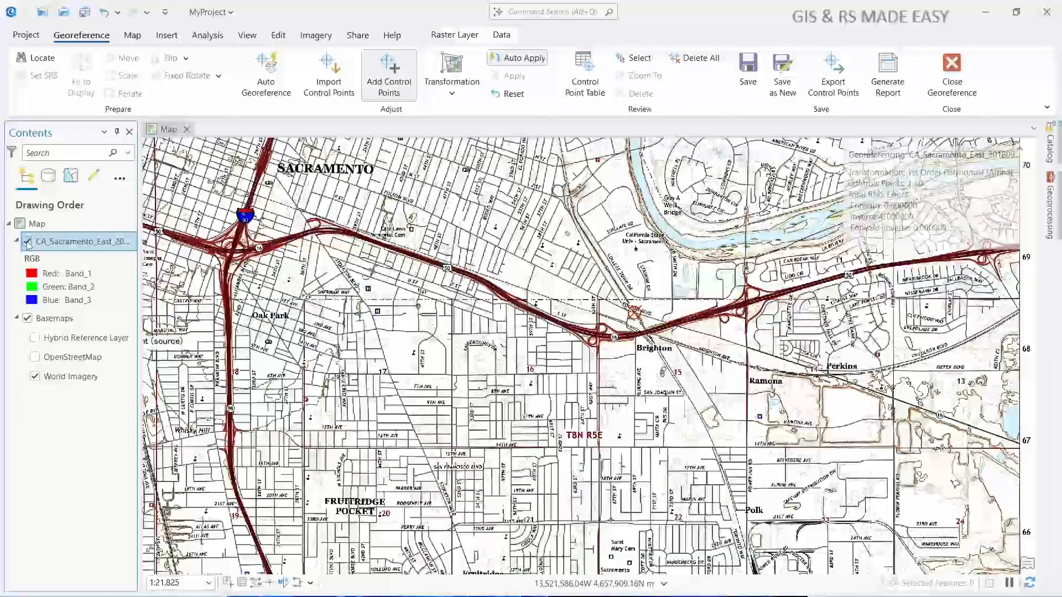
left_click(26, 243)
left_click(27, 242)
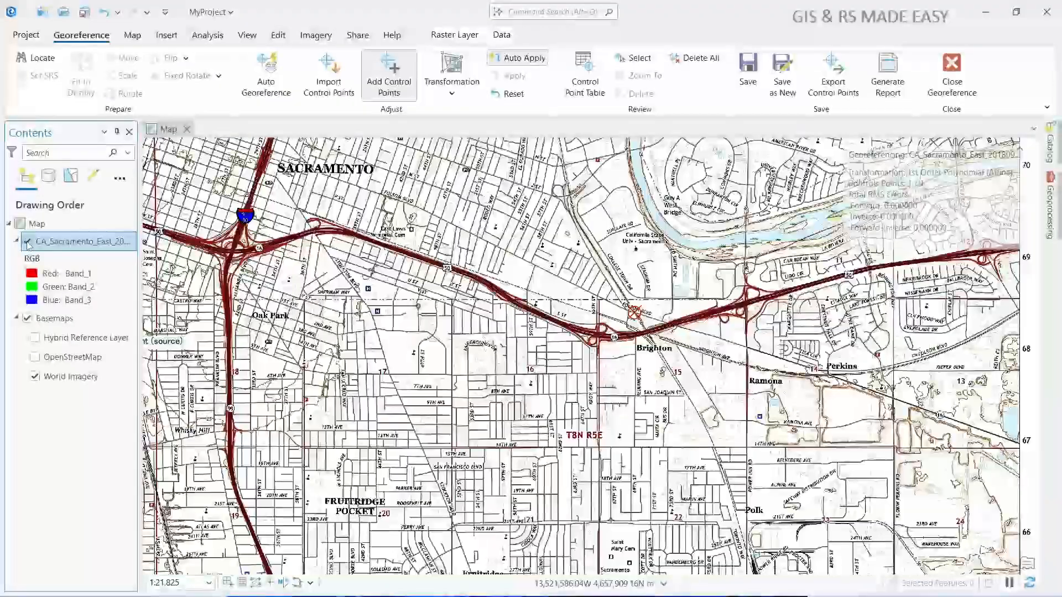
left_click(27, 242)
left_click(26, 243)
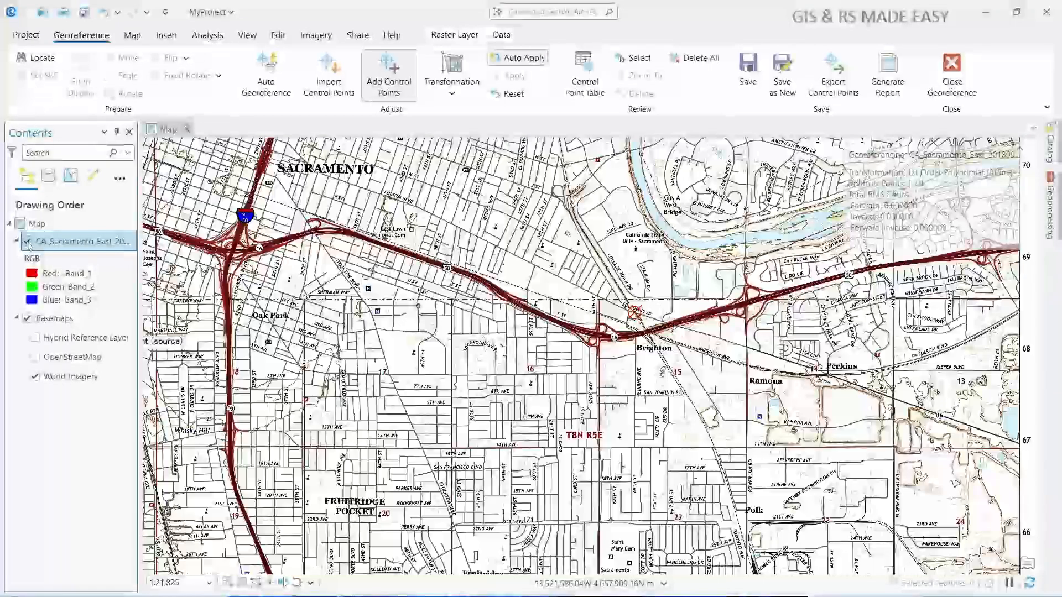
left_click(27, 242)
left_click(27, 243)
- Place the second control point's source on the raster where Arden Way crosses the railway near Swanston
scroll(434, 338, "down", 1)
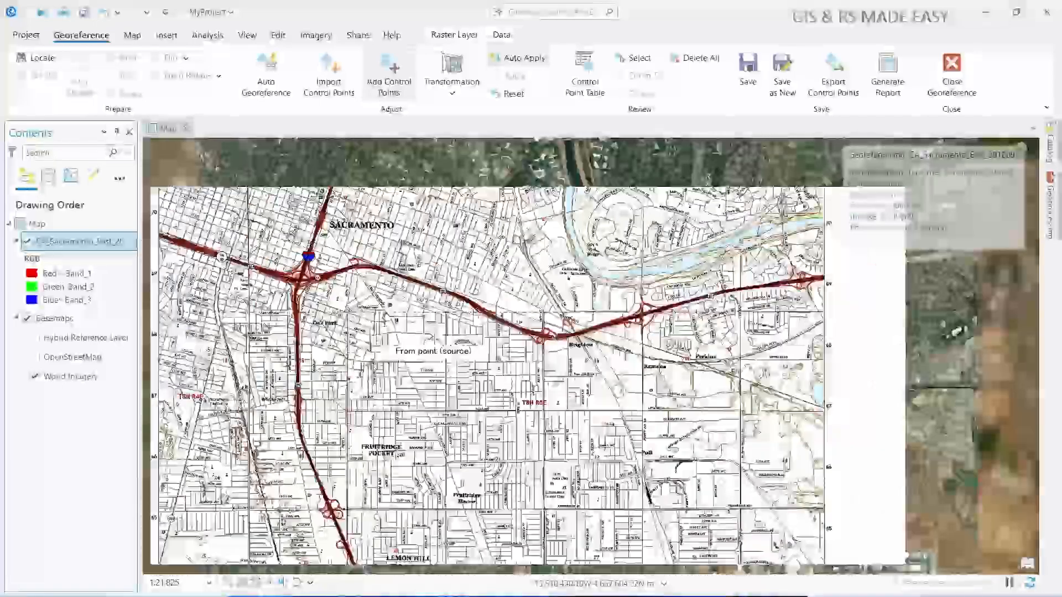
scroll(433, 338, "down", 1)
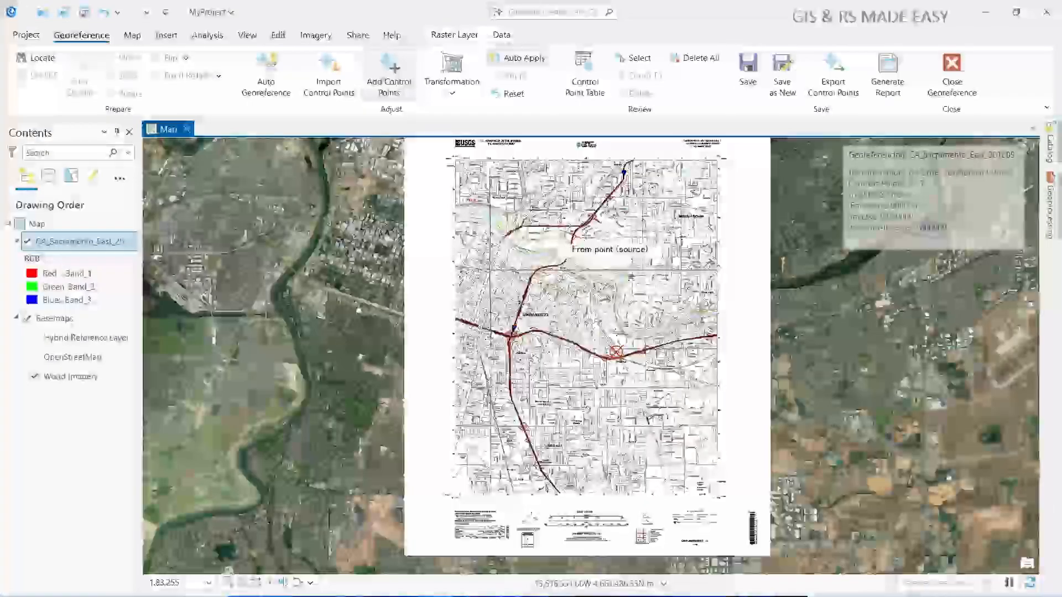
scroll(619, 215, "up", 4)
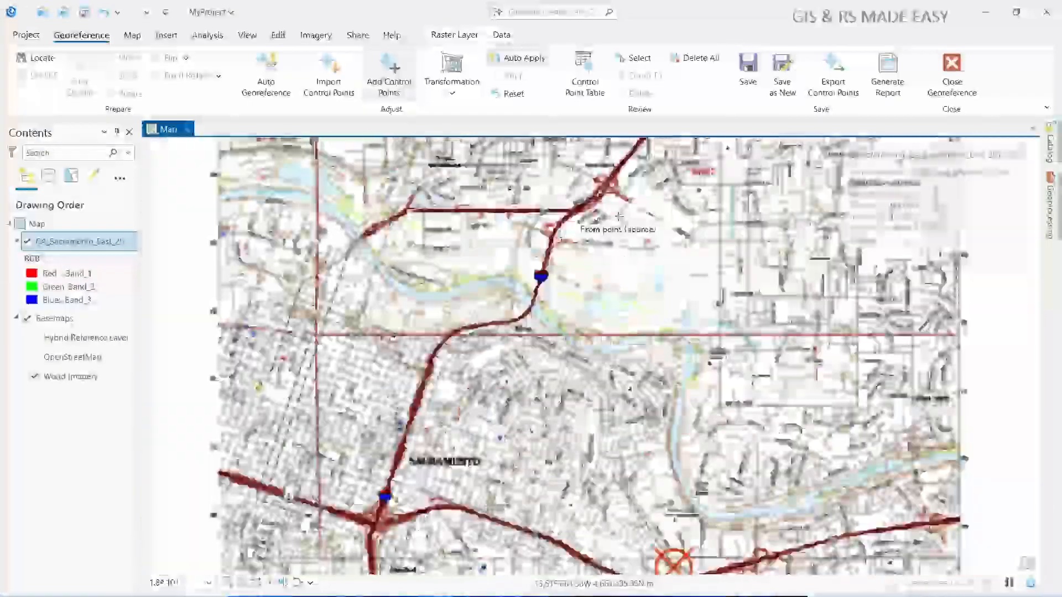
scroll(517, 243, "up", 2)
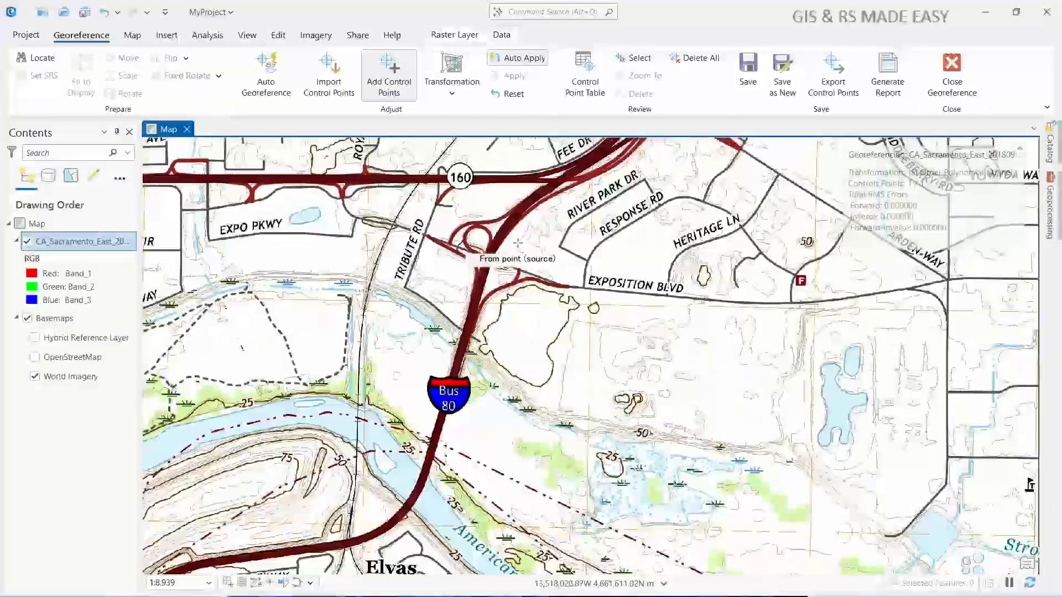
left_click_drag(517, 242, 634, 422)
left_click_drag(669, 259, 577, 359)
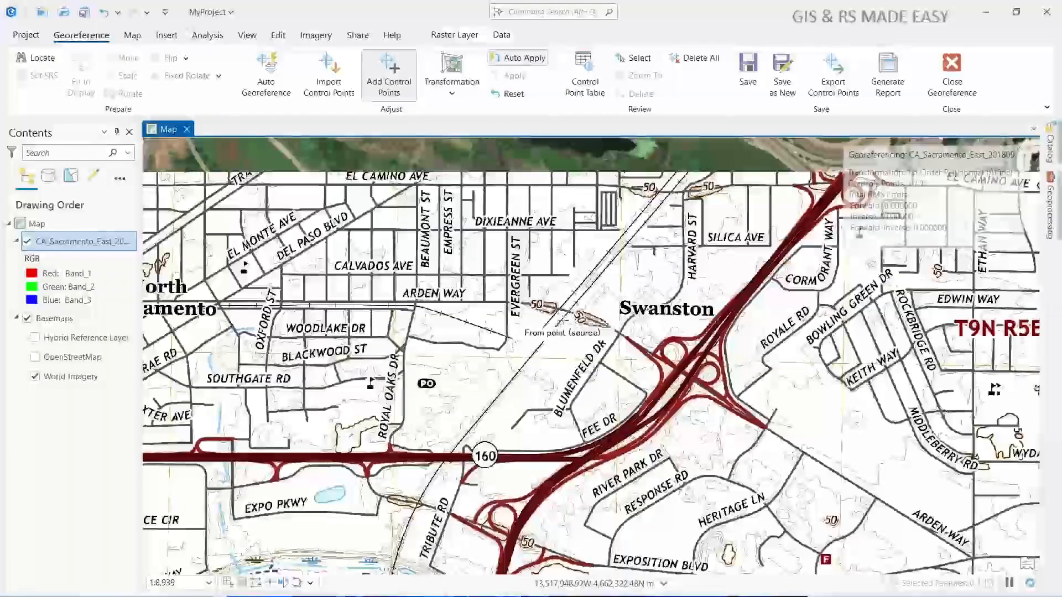
scroll(563, 320, "up", 1)
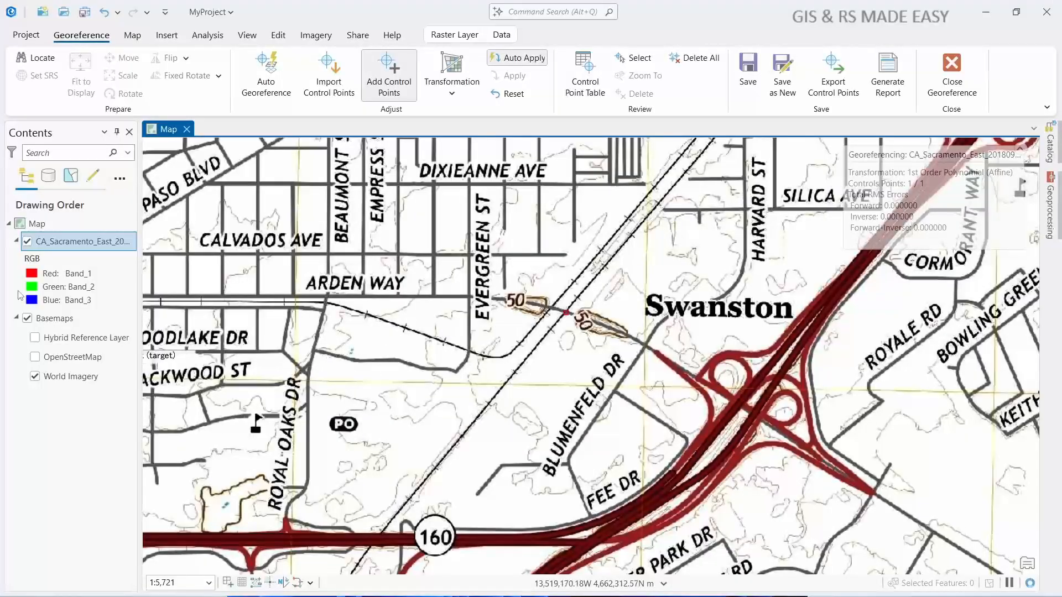
- Compare World Imagery with the raster around the Swanston interchange to locate the matching Arden Way railway crossing
left_click(28, 242)
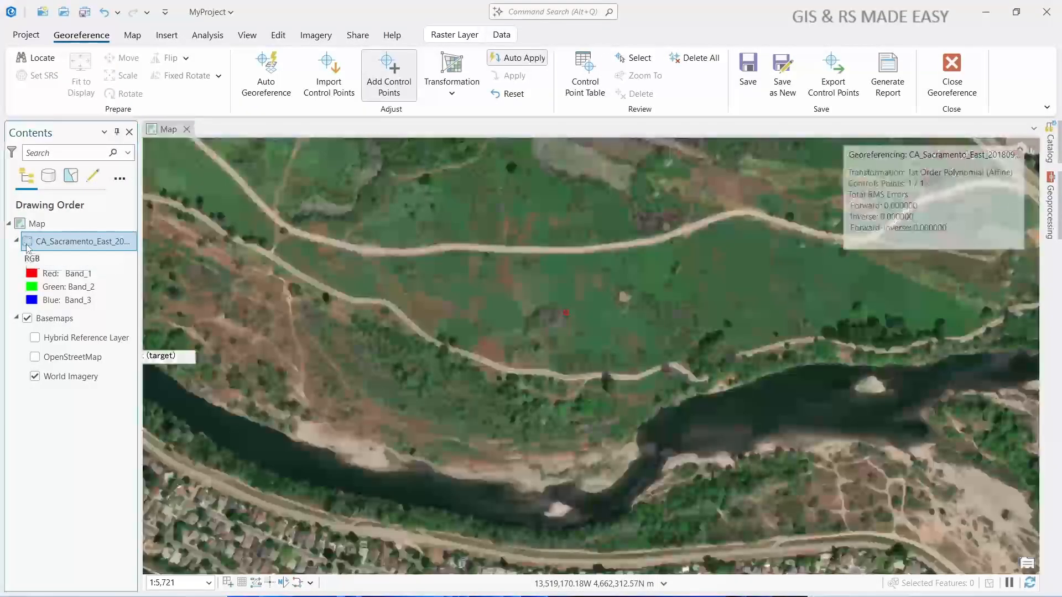
scroll(575, 354, "down", 3)
left_click_drag(575, 276, 583, 513)
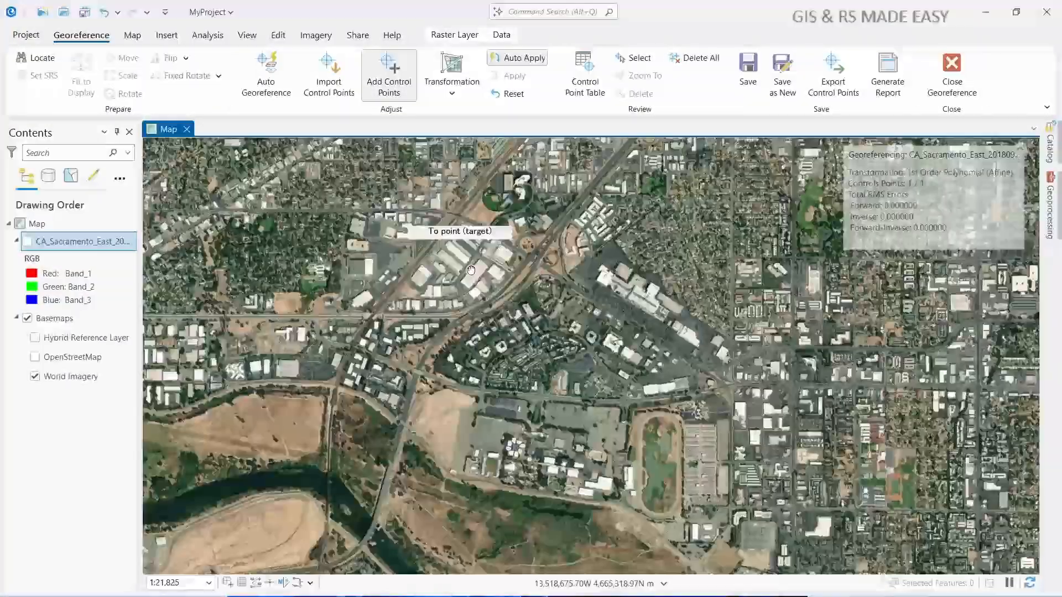
left_click_drag(462, 217, 432, 383)
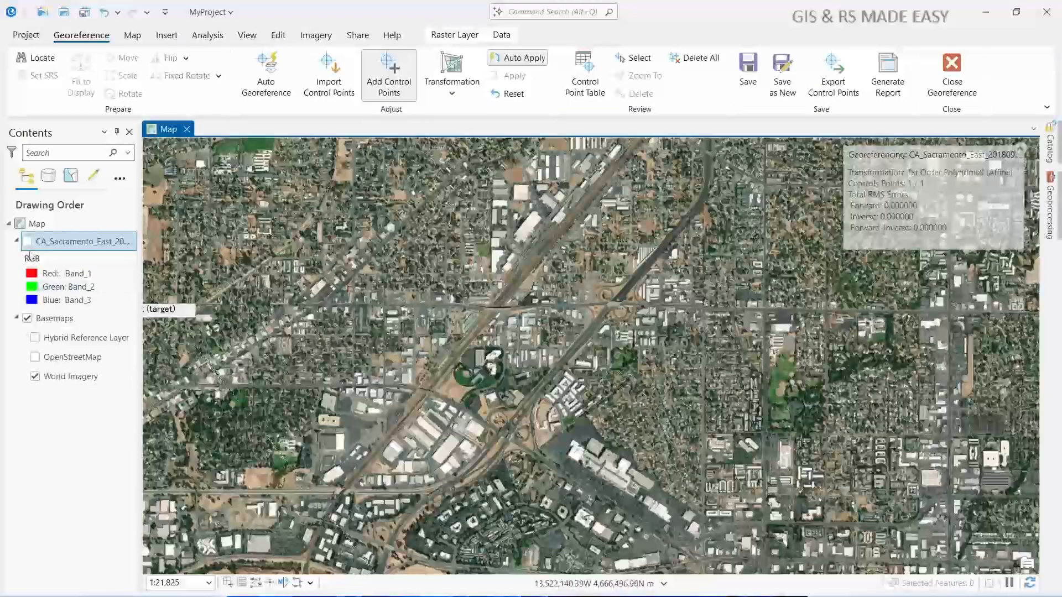
left_click(27, 241)
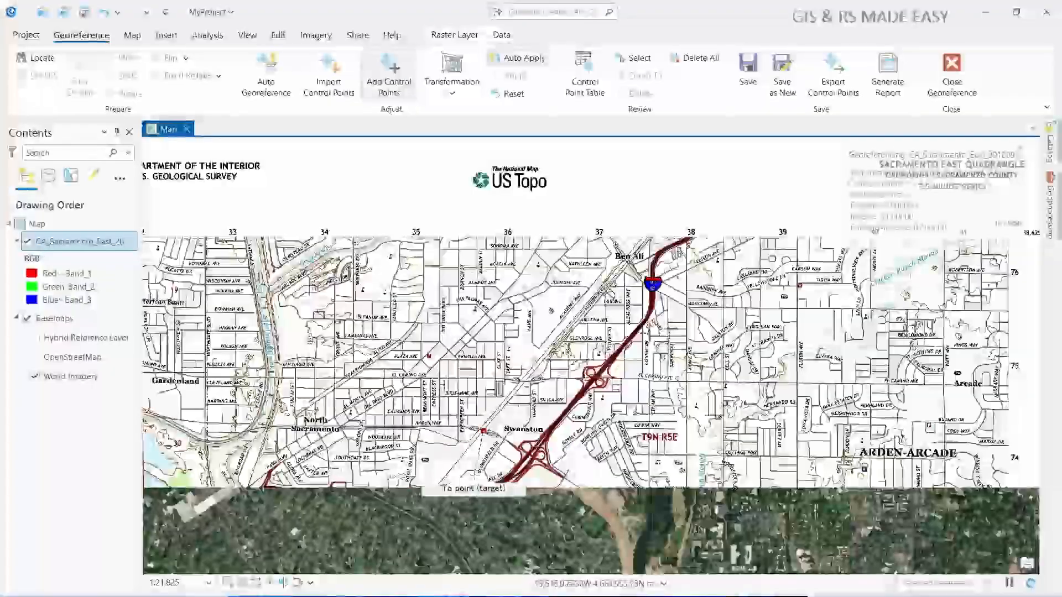
scroll(474, 476, "up", 2)
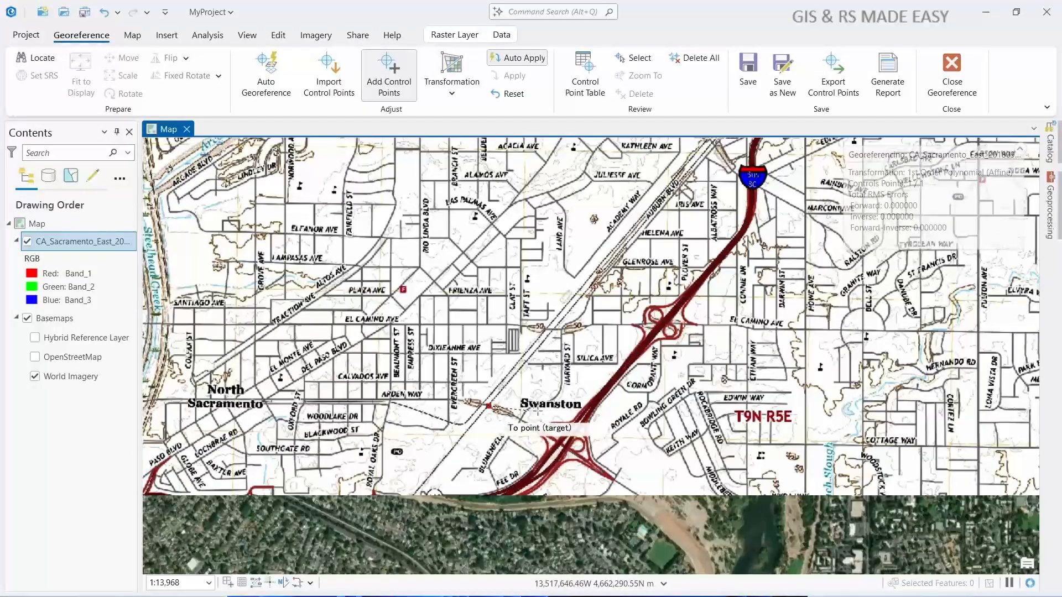
- With the raster hidden, show Hybrid Reference Layer and OpenStreetMap, and set the second control point's target at Arden Way's railway crossing
left_click(27, 241)
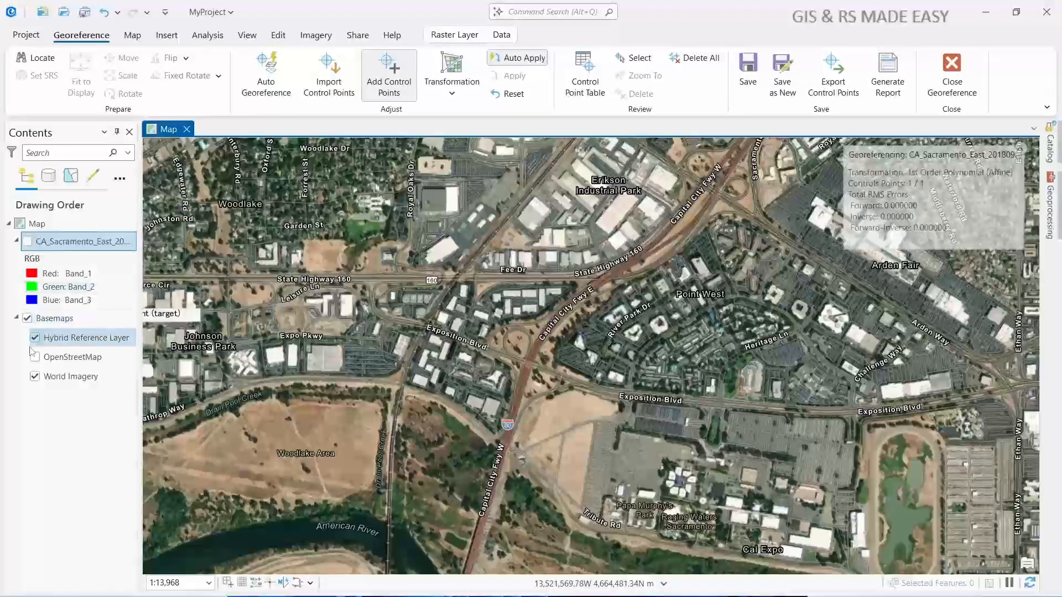
left_click(36, 359)
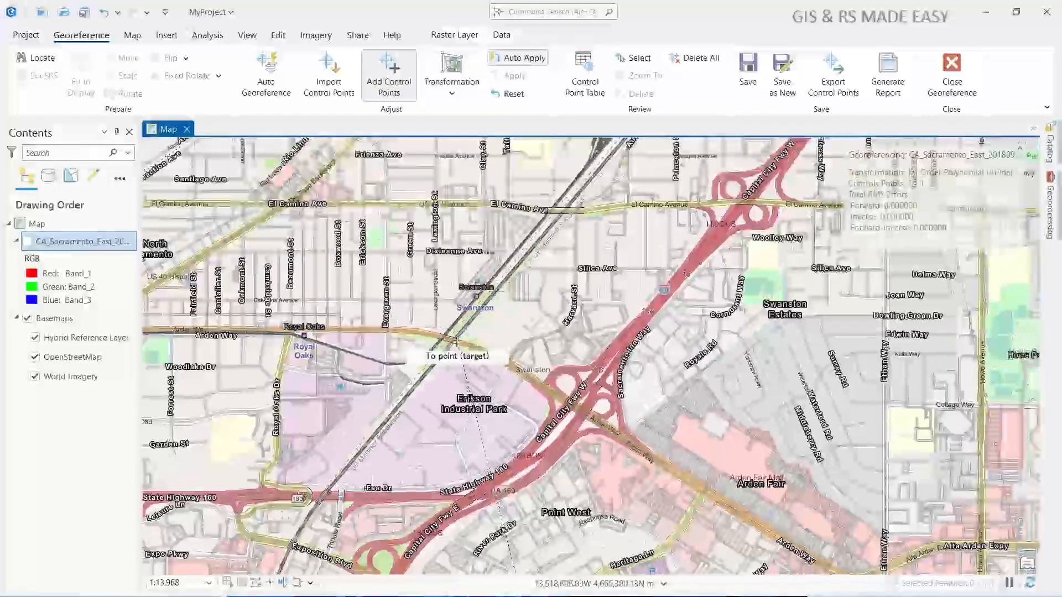
scroll(456, 341, "up", 3)
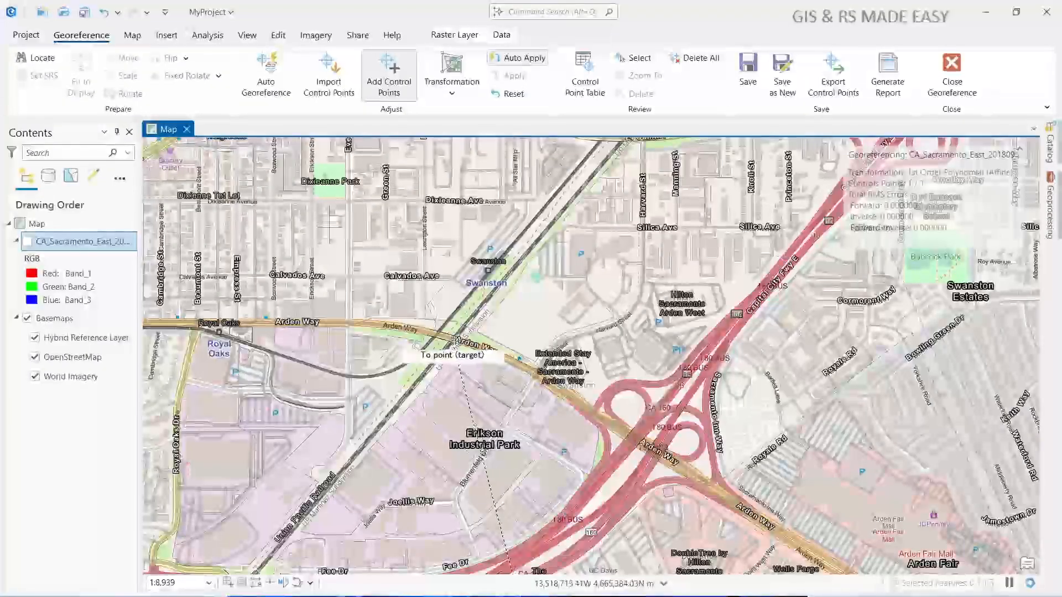
left_click(454, 338)
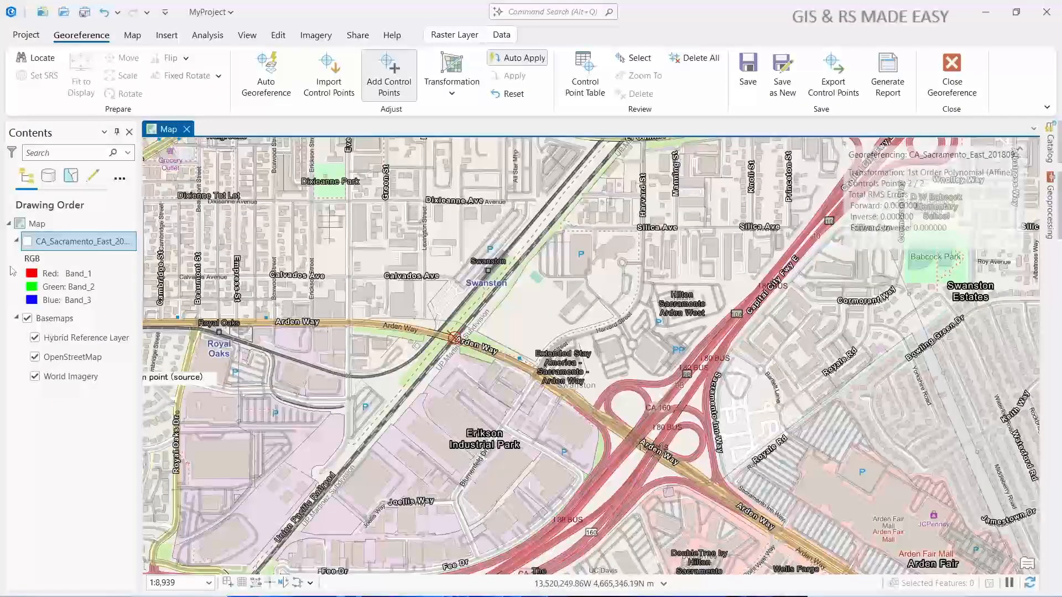
- Show the raster again and check the whole sheet's alignment with the basemaps by switching the raster off and on
left_click(27, 242)
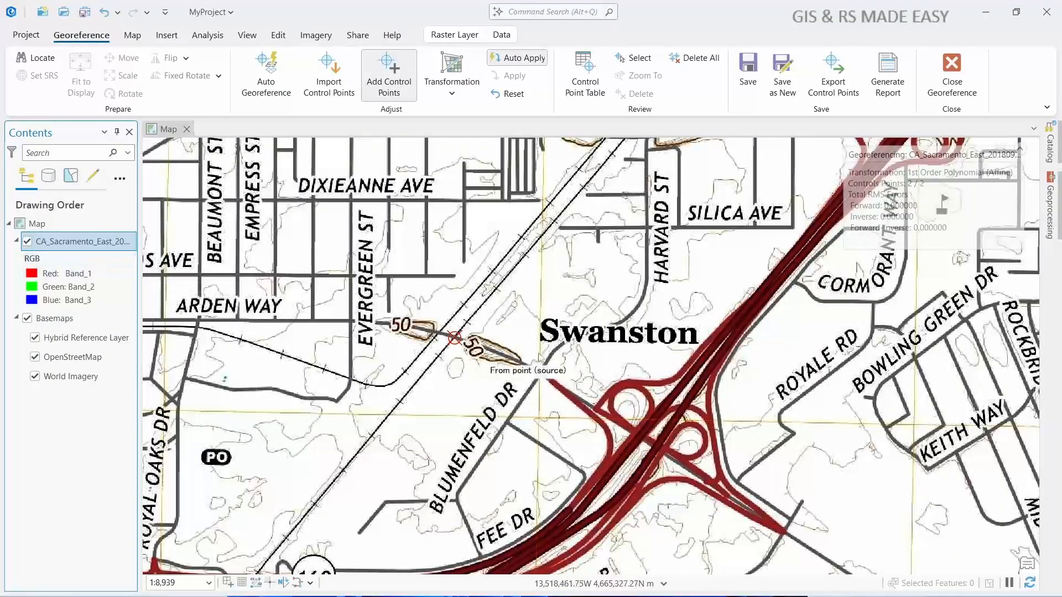
scroll(521, 351, "down", 6)
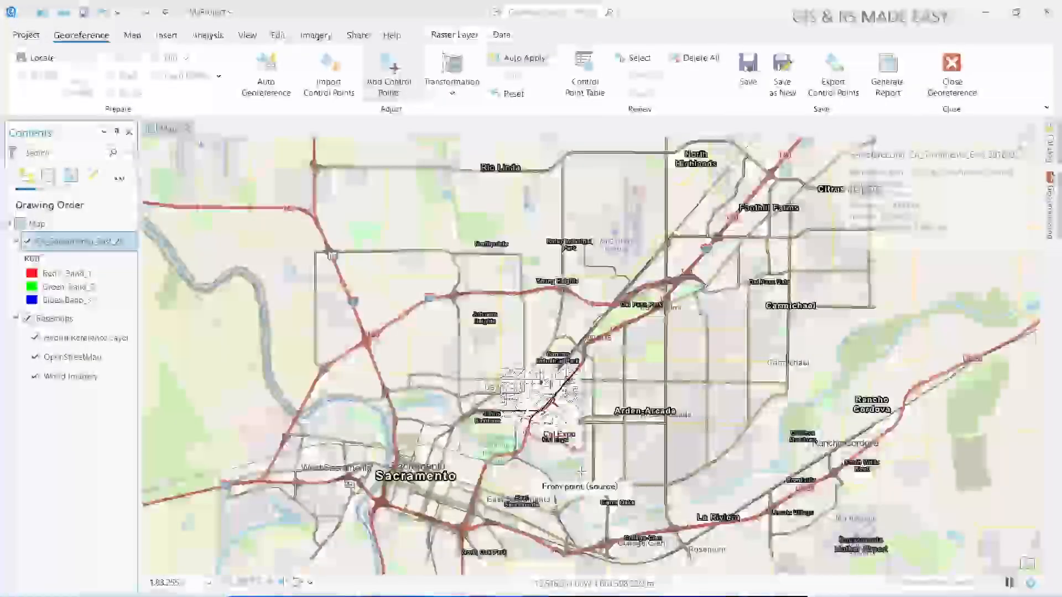
scroll(581, 471, "down", 1)
left_click_drag(625, 489, 561, 294)
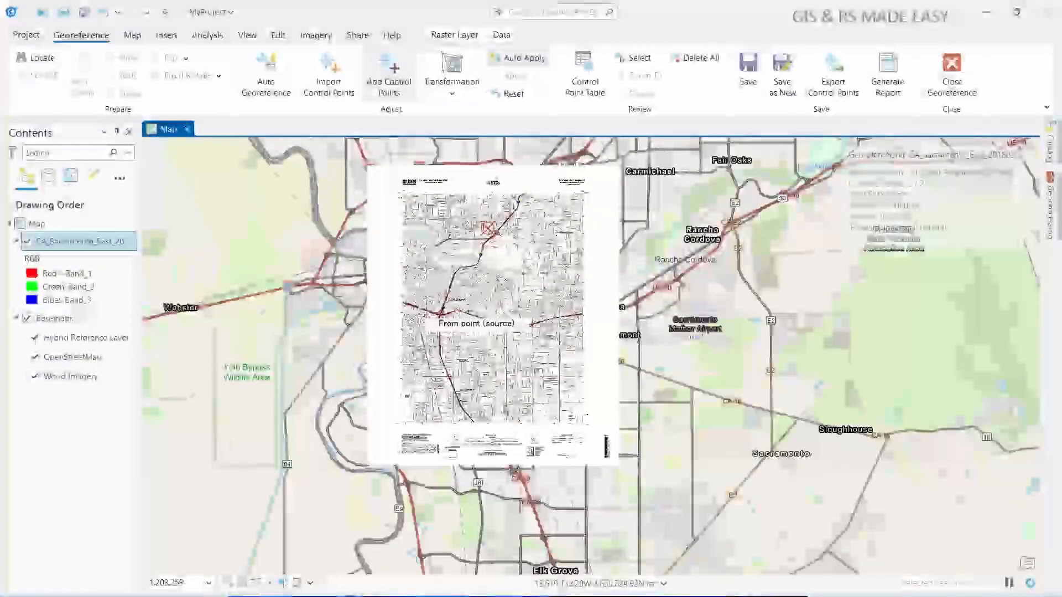
scroll(441, 313, "up", 1)
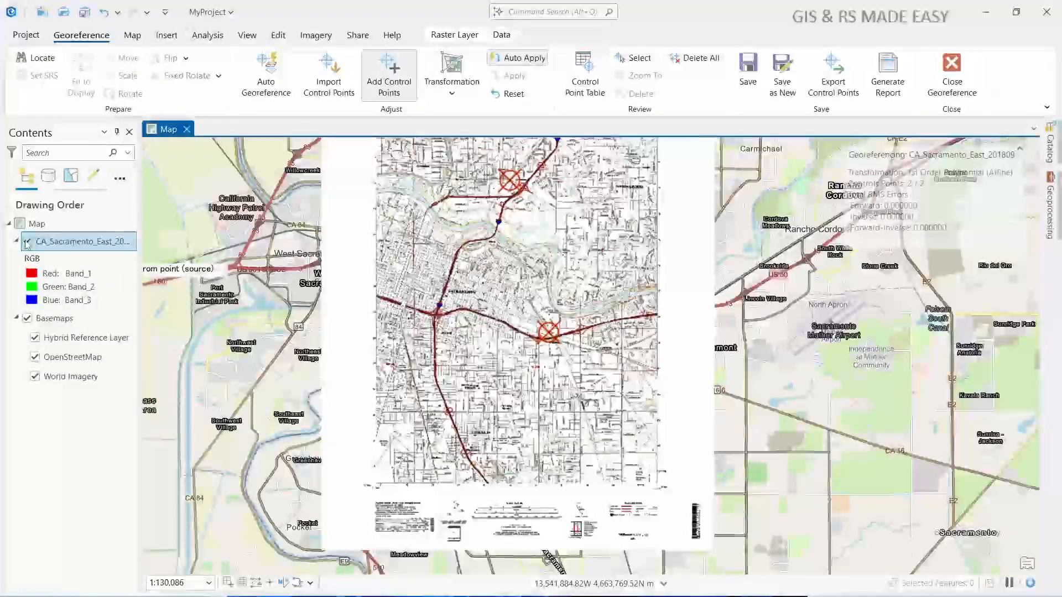
left_click(27, 242)
left_click(27, 242)
left_click(27, 242)
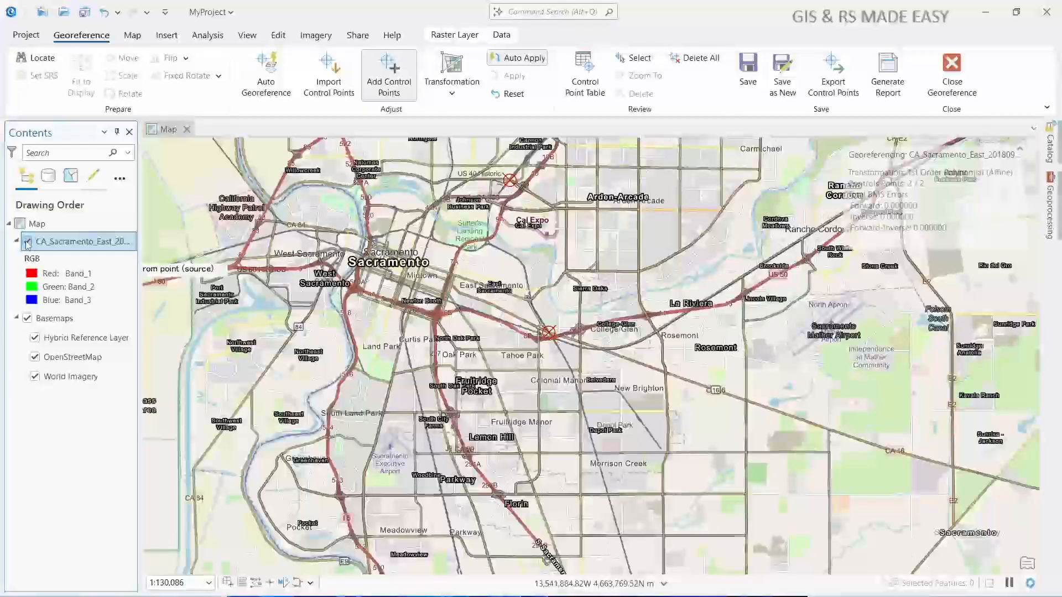
left_click(27, 242)
left_click(27, 242)
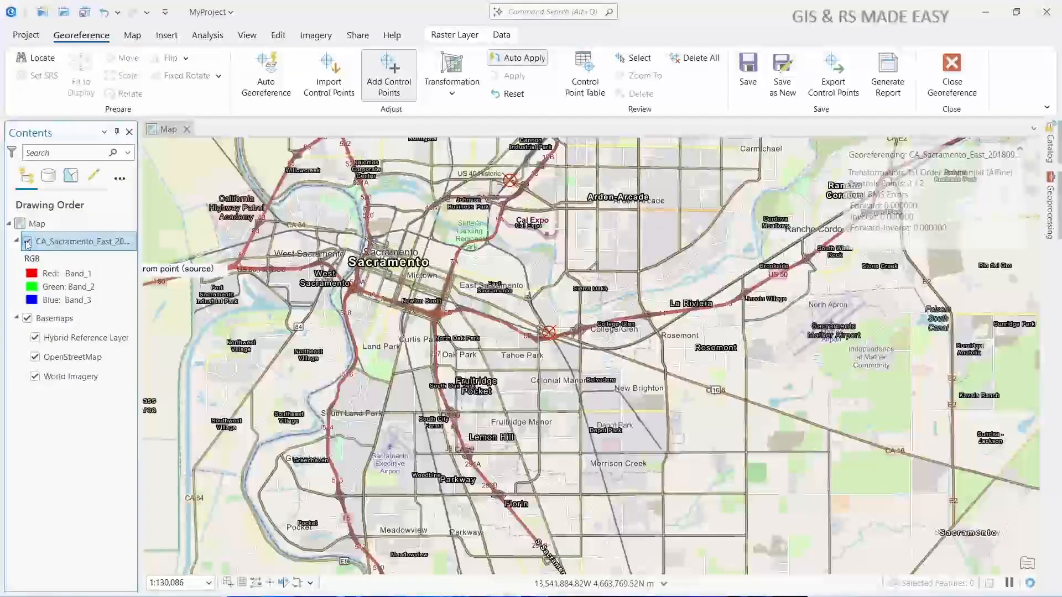
left_click(26, 242)
left_click(27, 242)
left_click(26, 242)
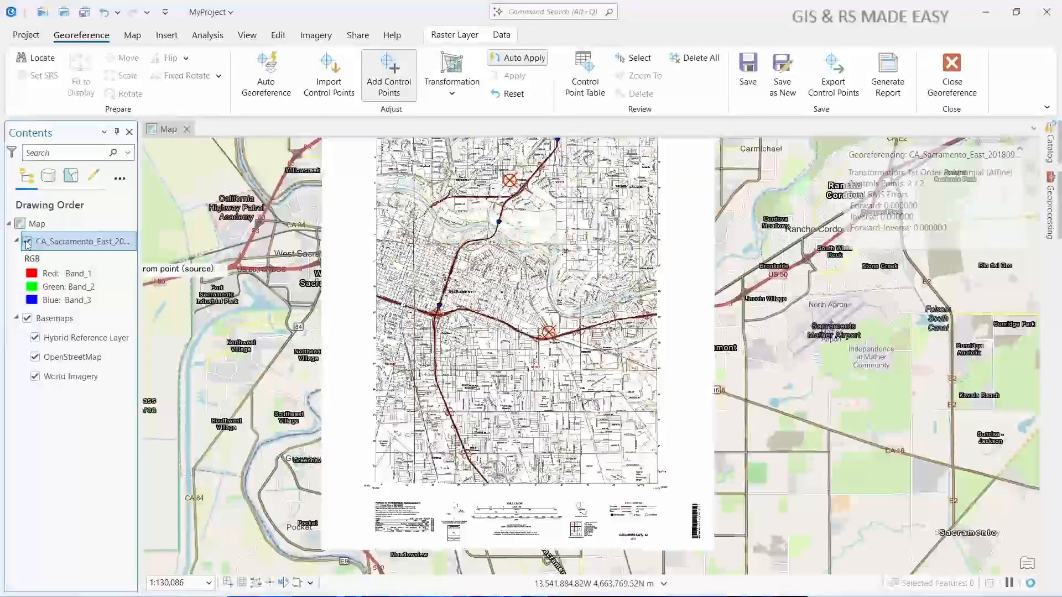
left_click(27, 242)
left_click(26, 242)
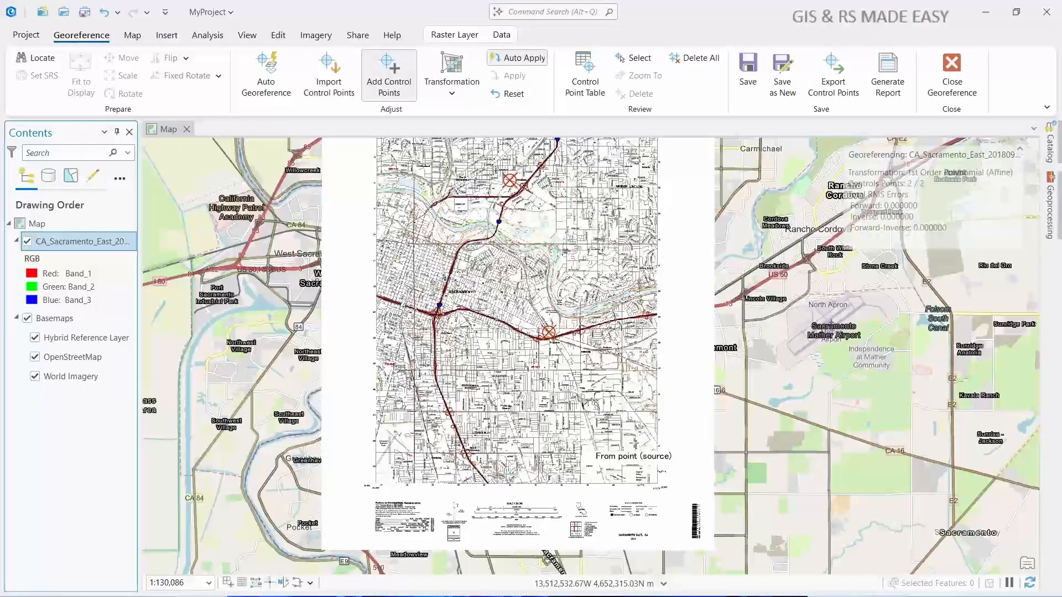
- Place the third control point's source on the raster at the street corner just north of Wah Ave, southwest of Cordova
scroll(429, 450, "up", 4)
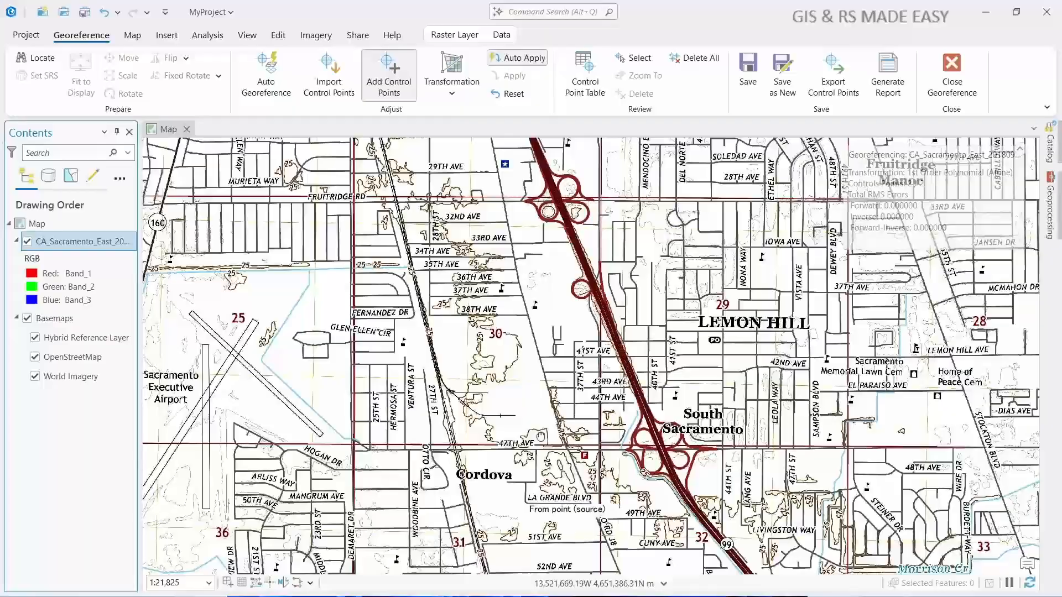
left_click_drag(541, 437, 552, 332)
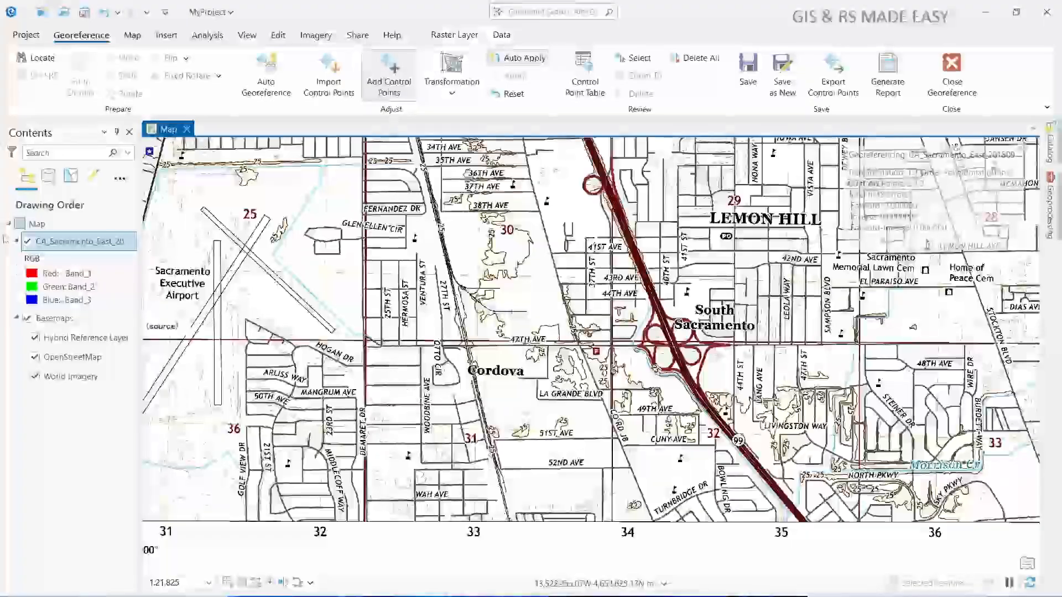
left_click(28, 242)
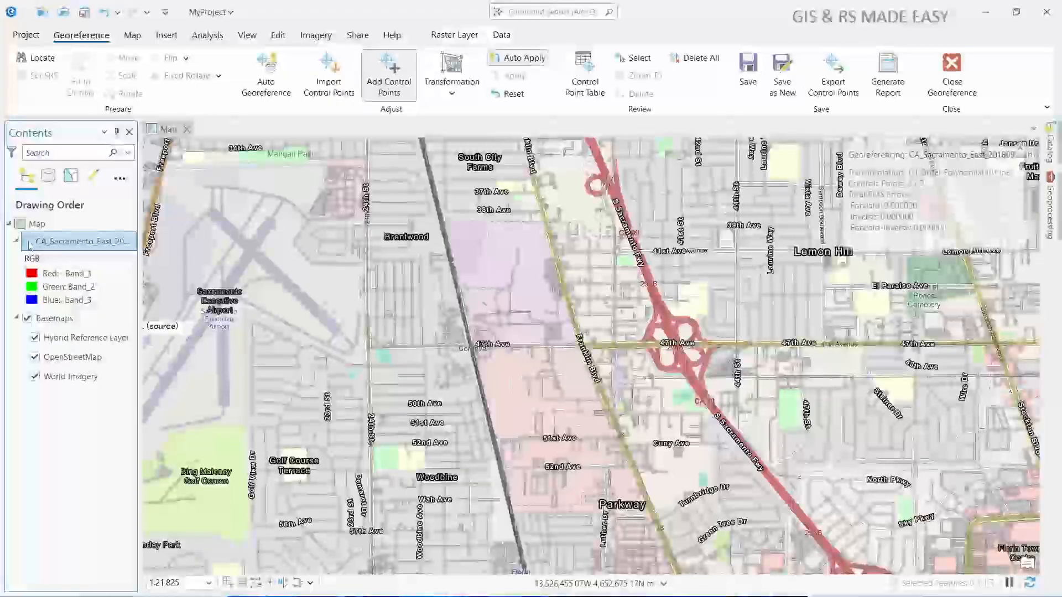
left_click(28, 242)
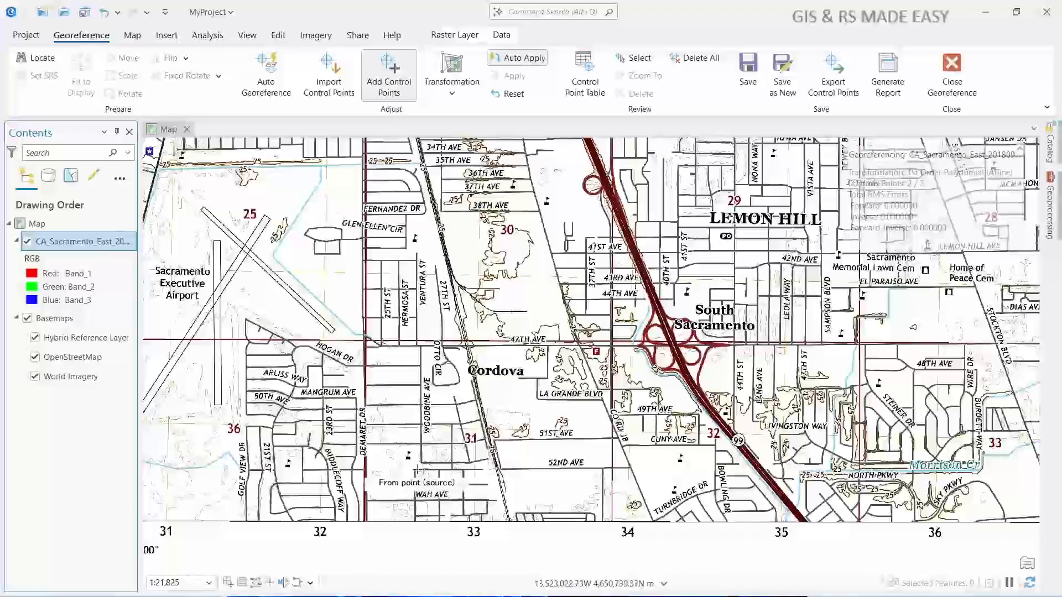
scroll(419, 471, "up", 5)
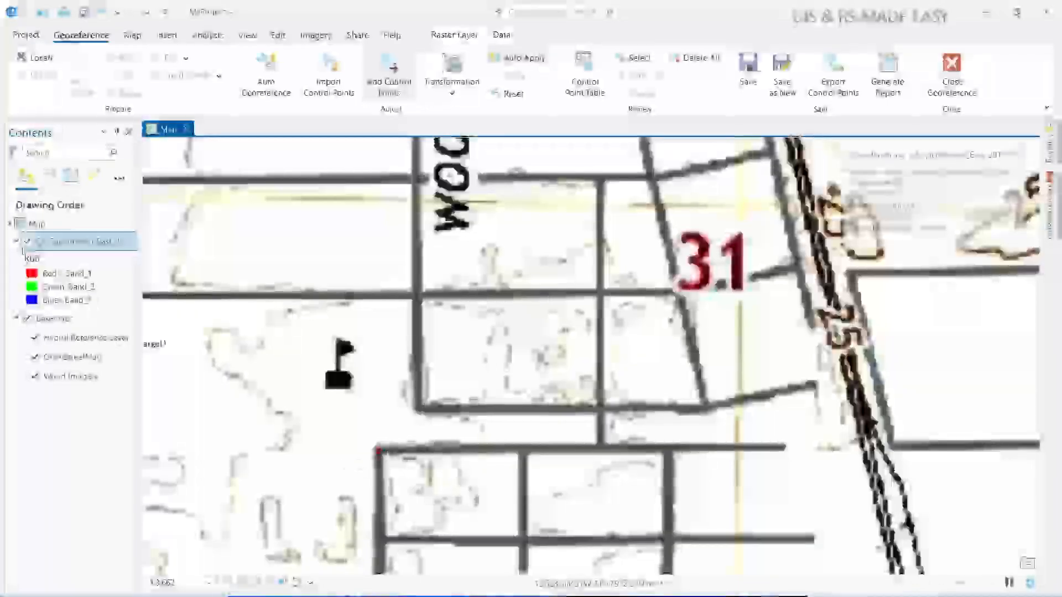
- With the raster and OpenStreetMap hidden, set the third control point's target at the west end of 53rd Ave in Woodbine
left_click(26, 241)
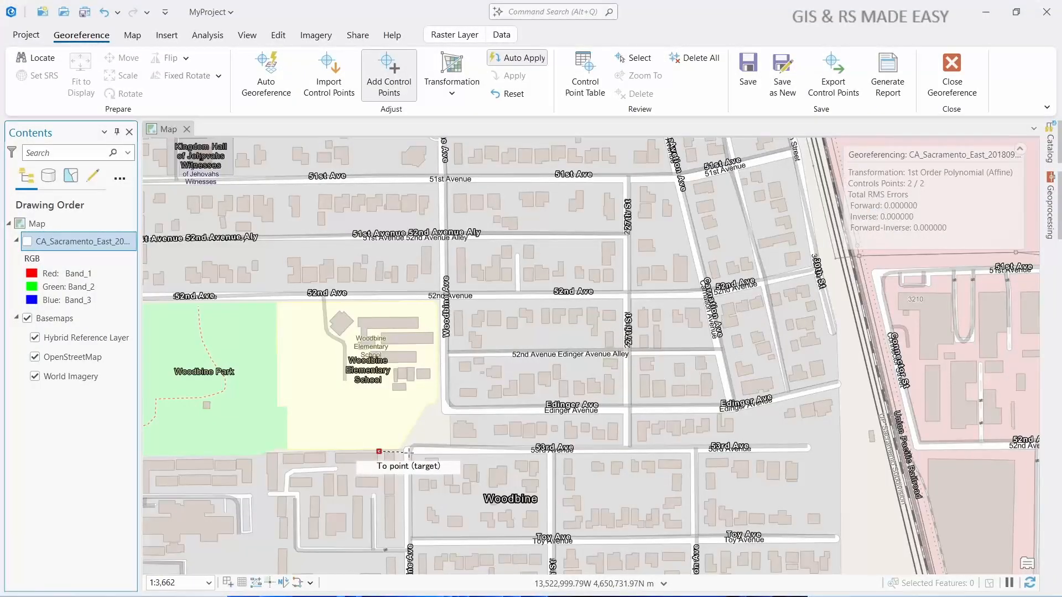
left_click(35, 356)
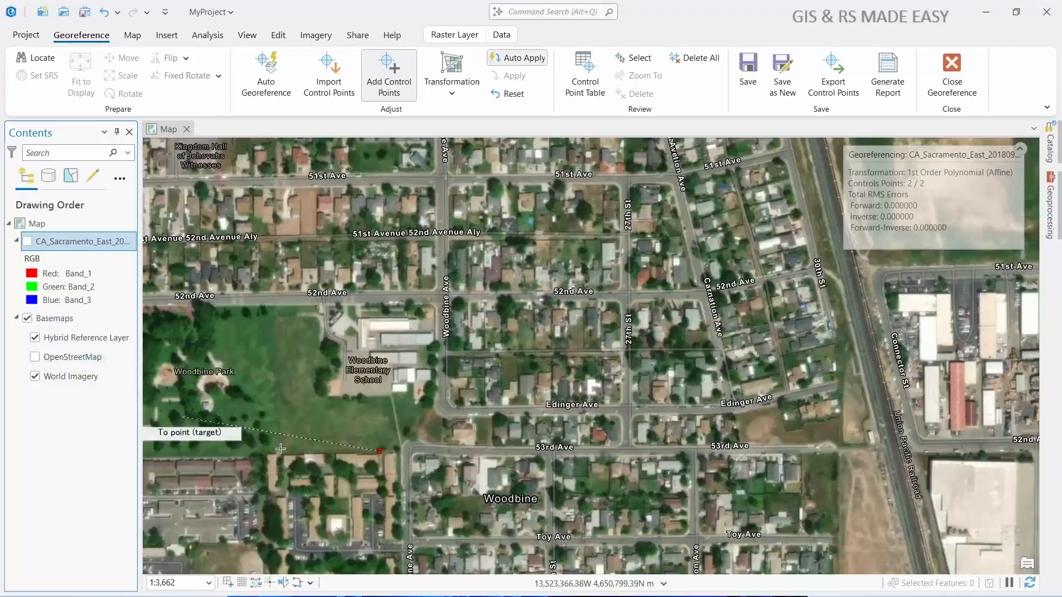
left_click(410, 450)
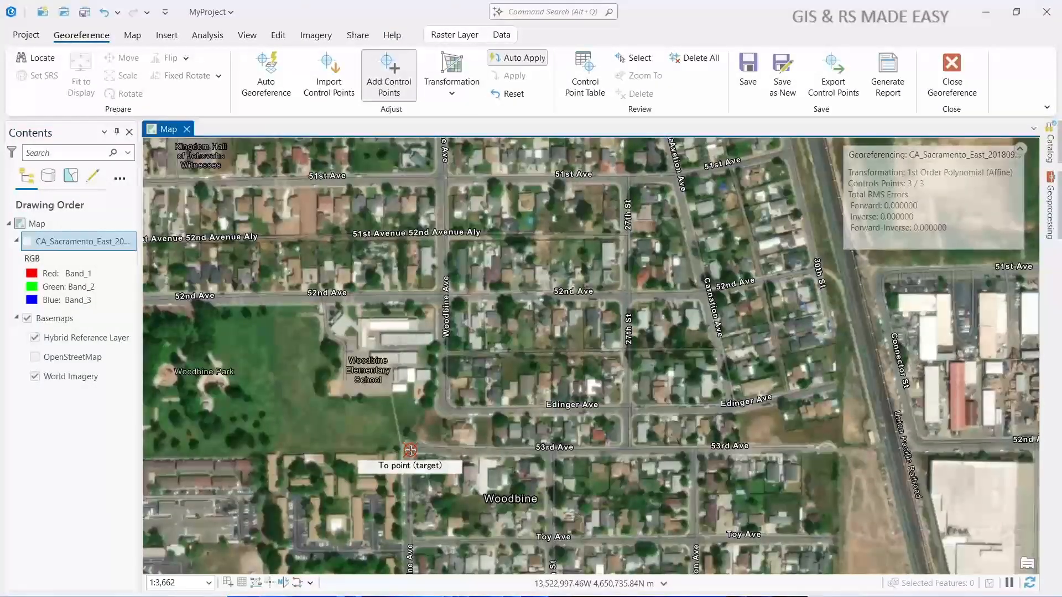
- Show OpenStreetMap and the scanned raster again
left_click(35, 357)
scroll(452, 337, "down", 4)
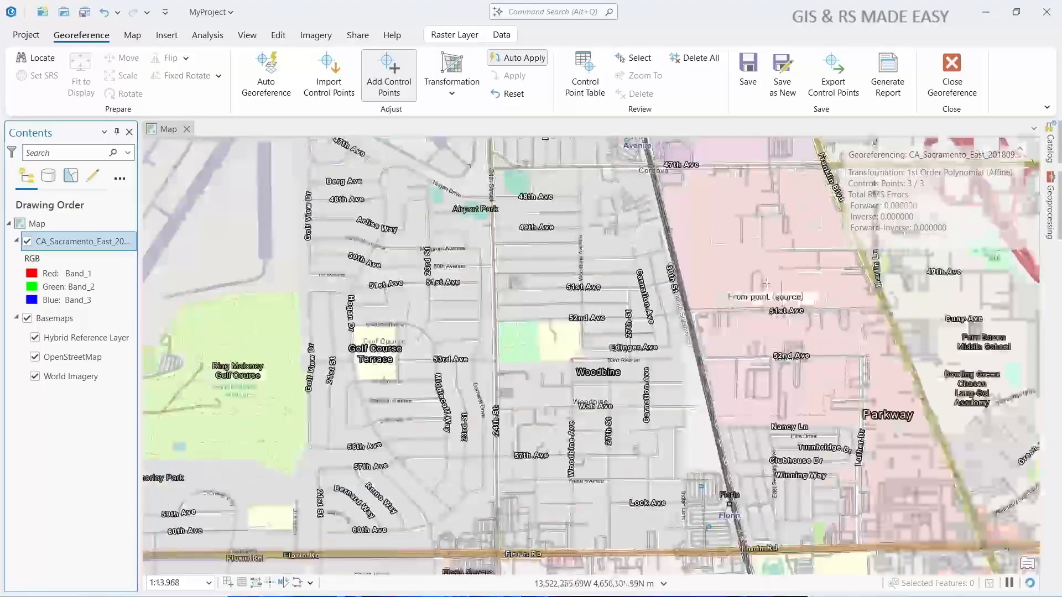
left_click_drag(722, 251, 569, 378)
scroll(569, 378, "down", 2)
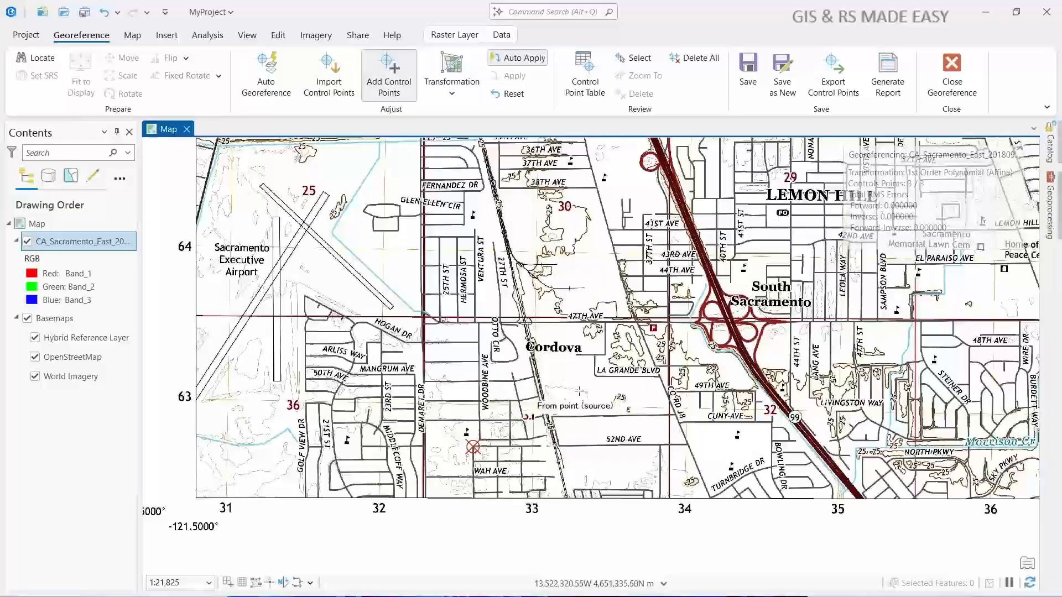
- Place the fourth control point's source on the raster at the street junction south of McMahon Dr, just east of section number 28
key("Up")
key("Right")
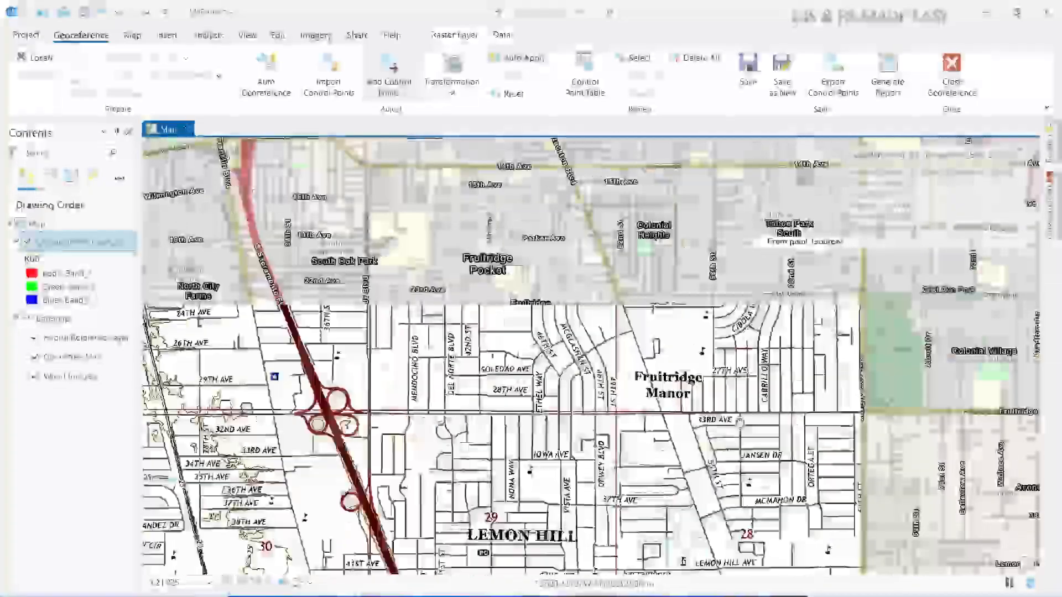
left_click_drag(772, 268, 365, 322)
scroll(657, 412, "down", 5)
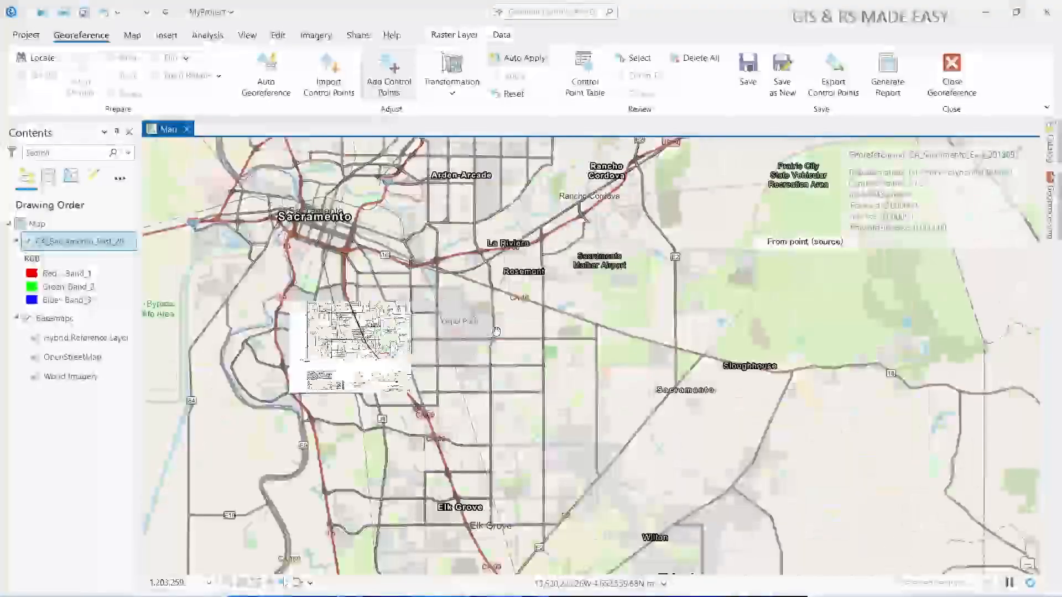
scroll(382, 332, "up", 8)
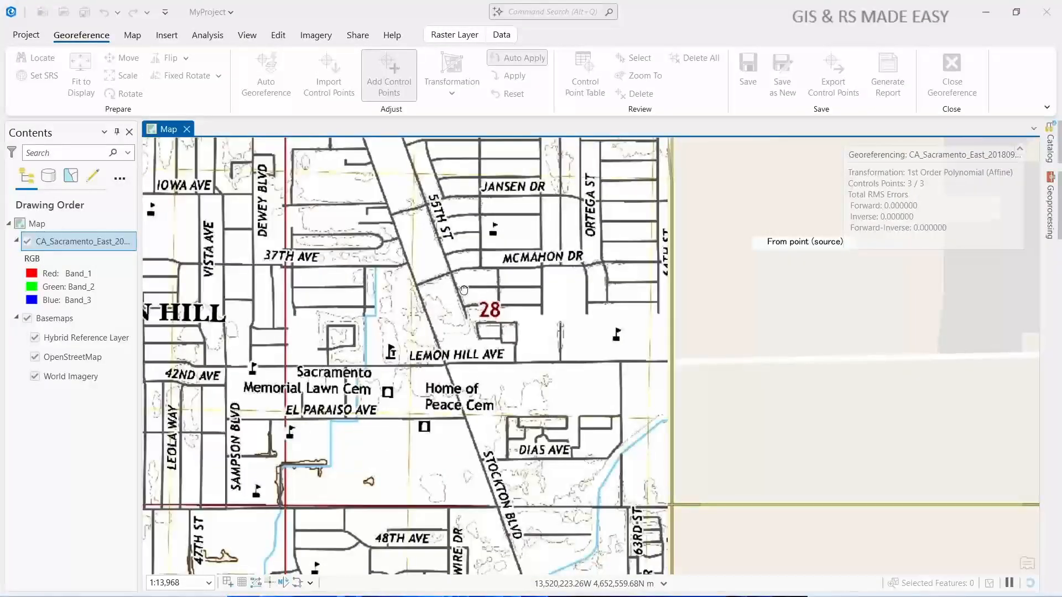
left_click_drag(464, 290, 535, 386)
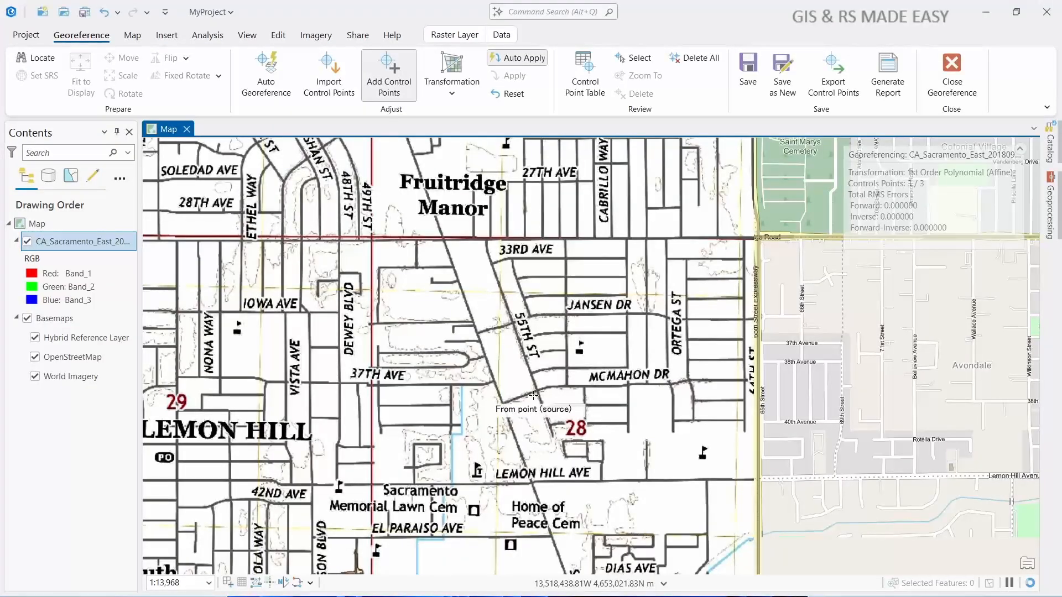
scroll(534, 395, "up", 2)
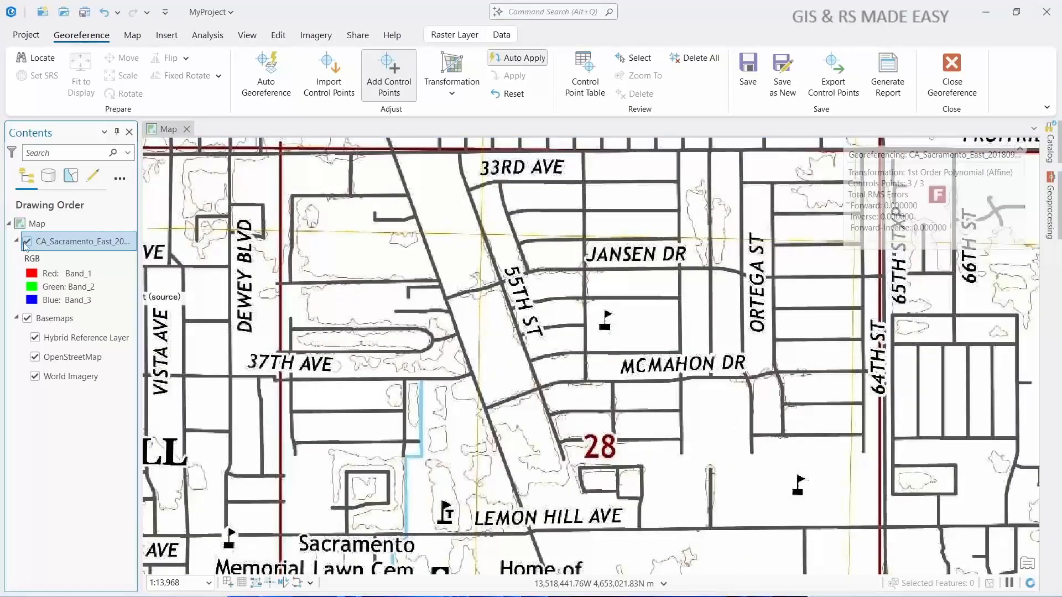
scroll(680, 453, "up", 5)
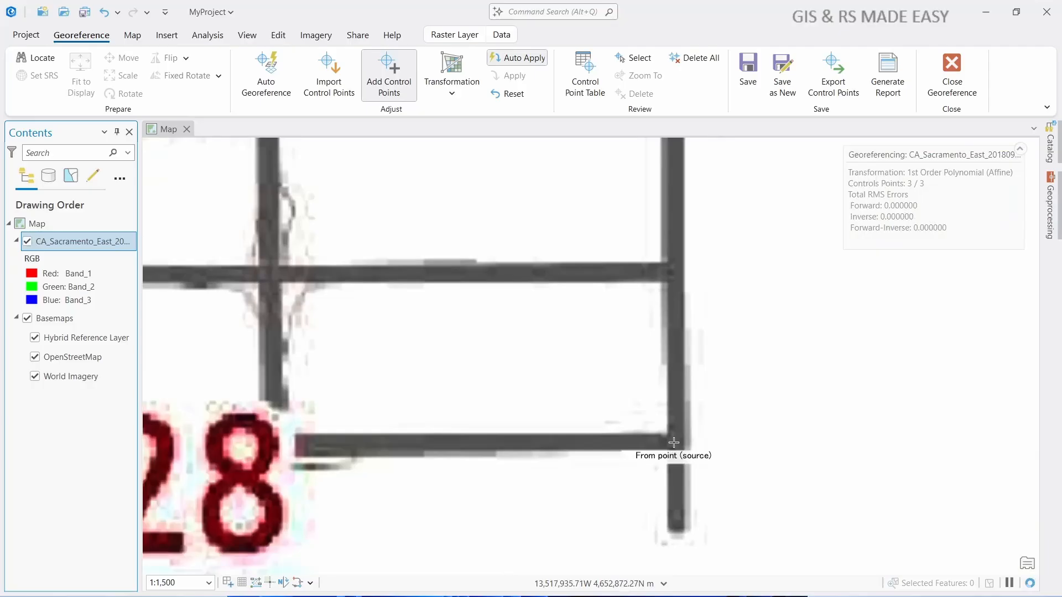
left_click(674, 442)
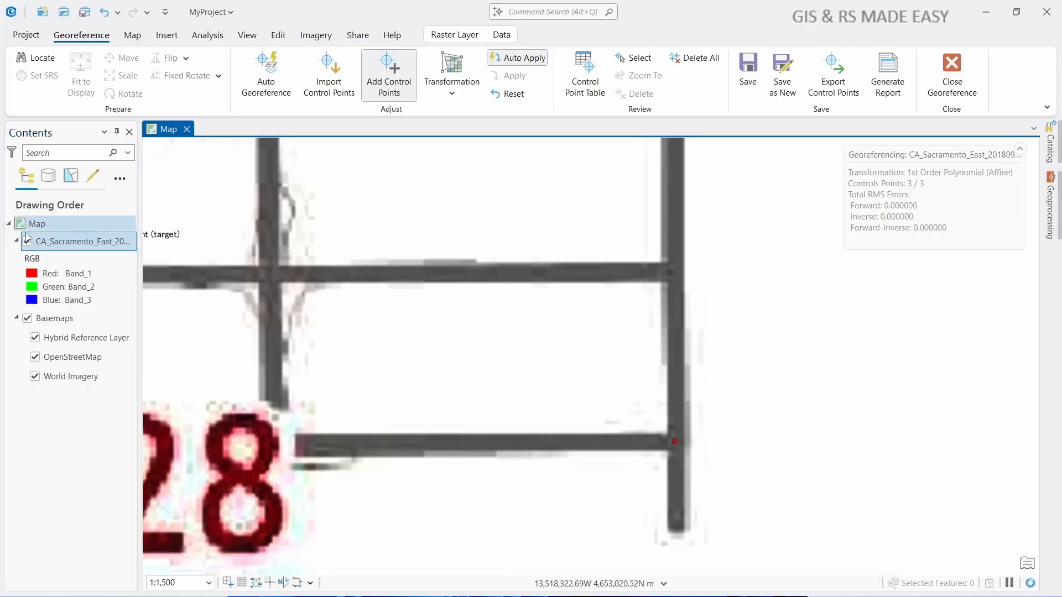
- With the raster and OpenStreetMap hidden, set the fourth control point's target at the intersection of 40th Ave and 61st St
left_click(27, 240)
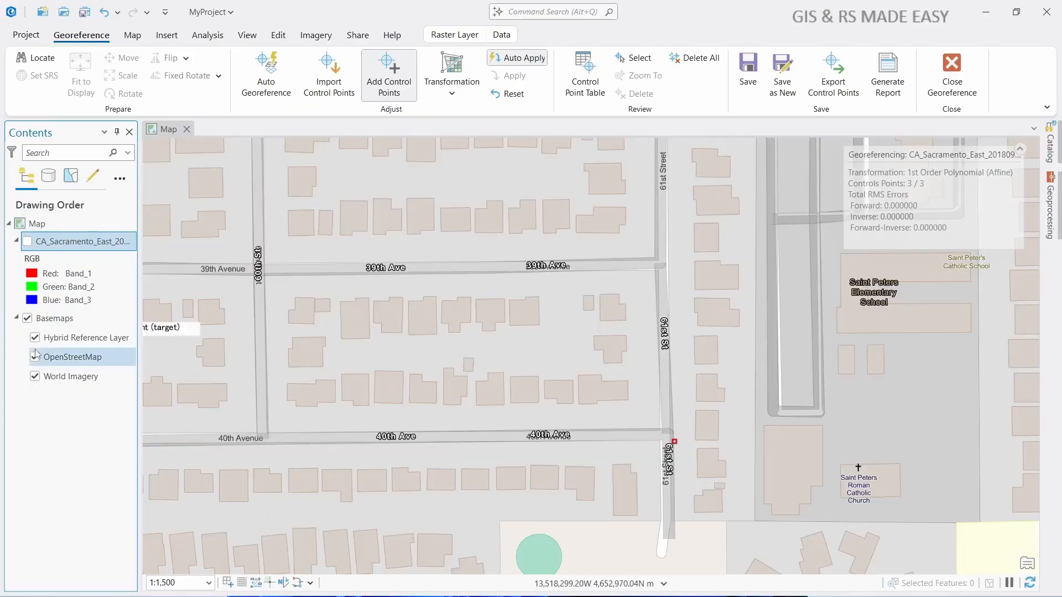
left_click(34, 356)
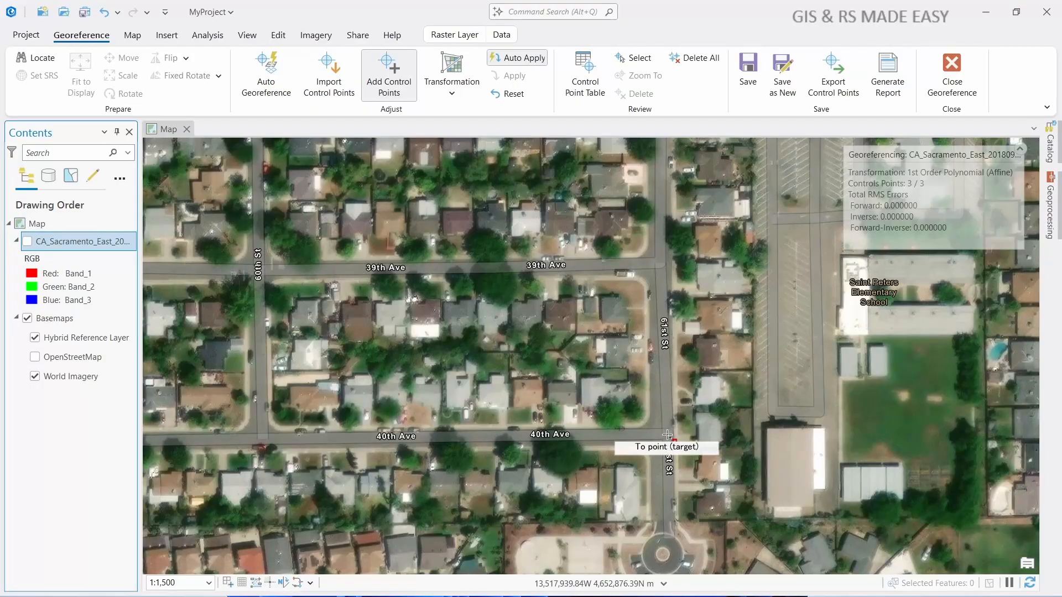
left_click(667, 436)
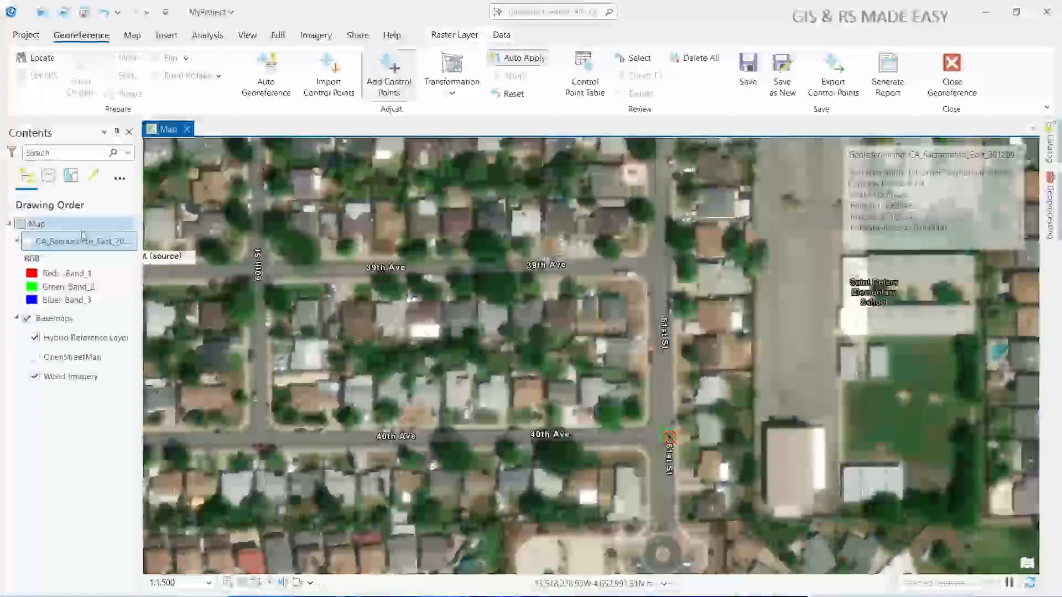
- Review the X and Y residuals of the four control points in the control point table, then close the table
left_click(585, 85)
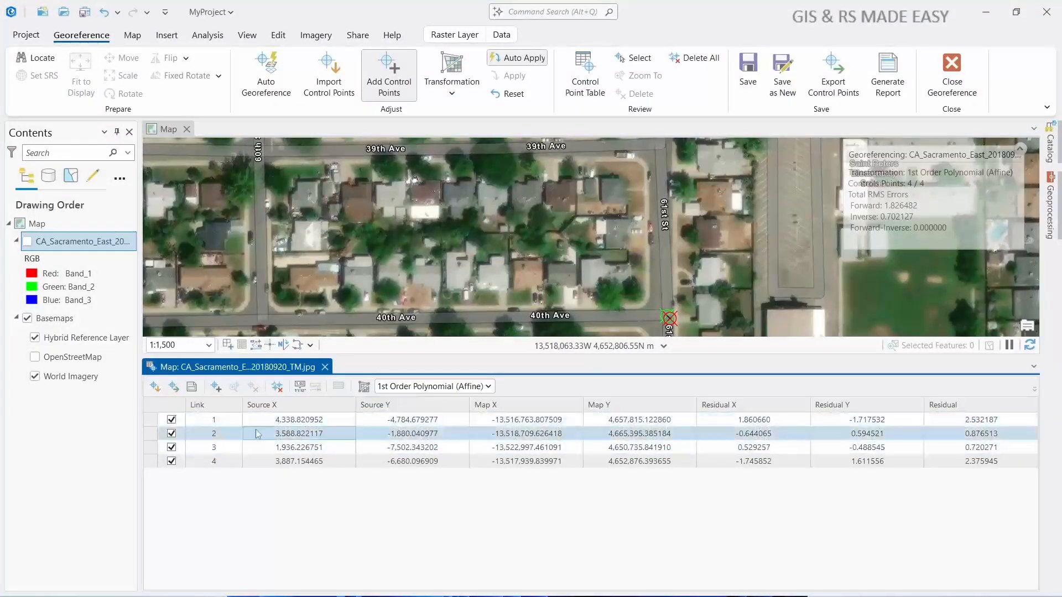
left_click(315, 461)
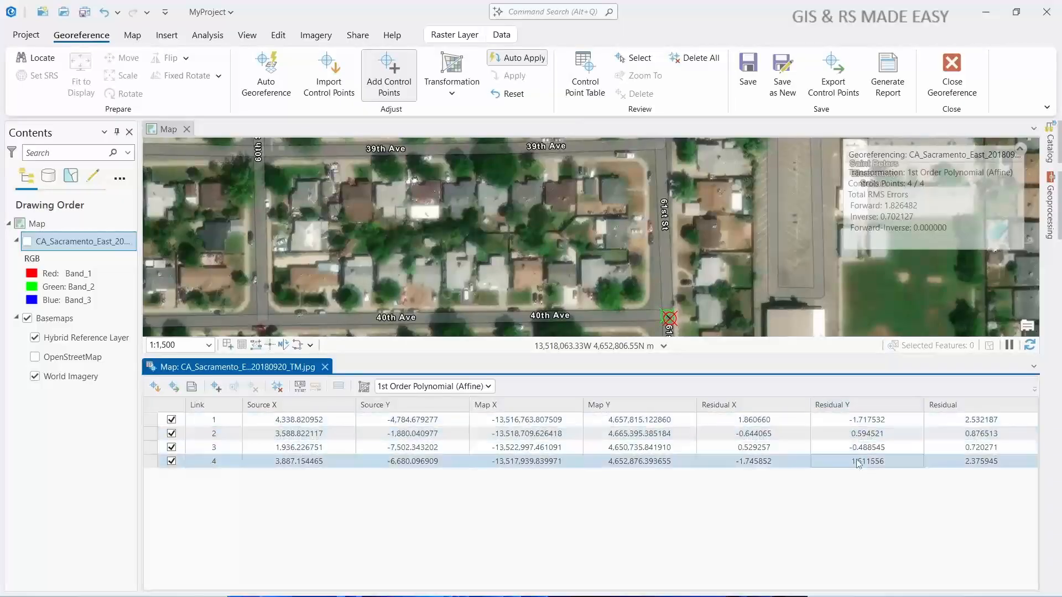
left_click(856, 421)
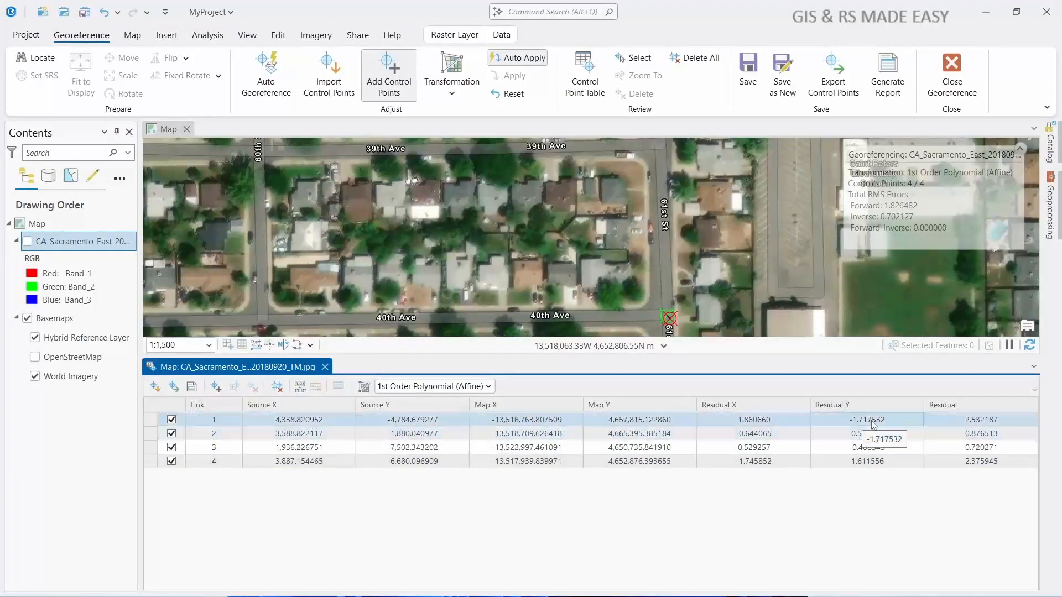
left_click(869, 462)
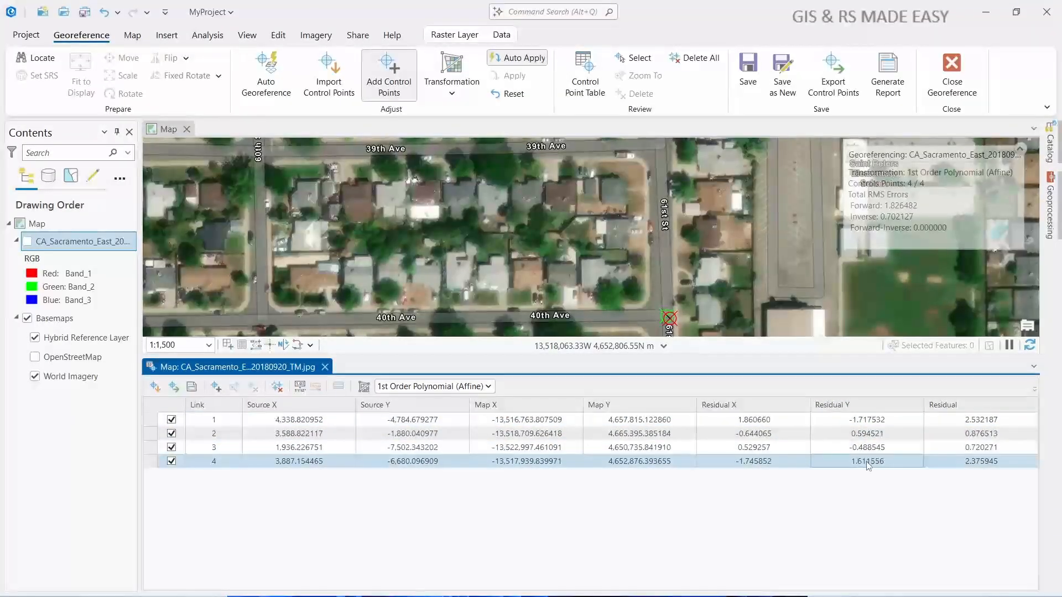
left_click(743, 434)
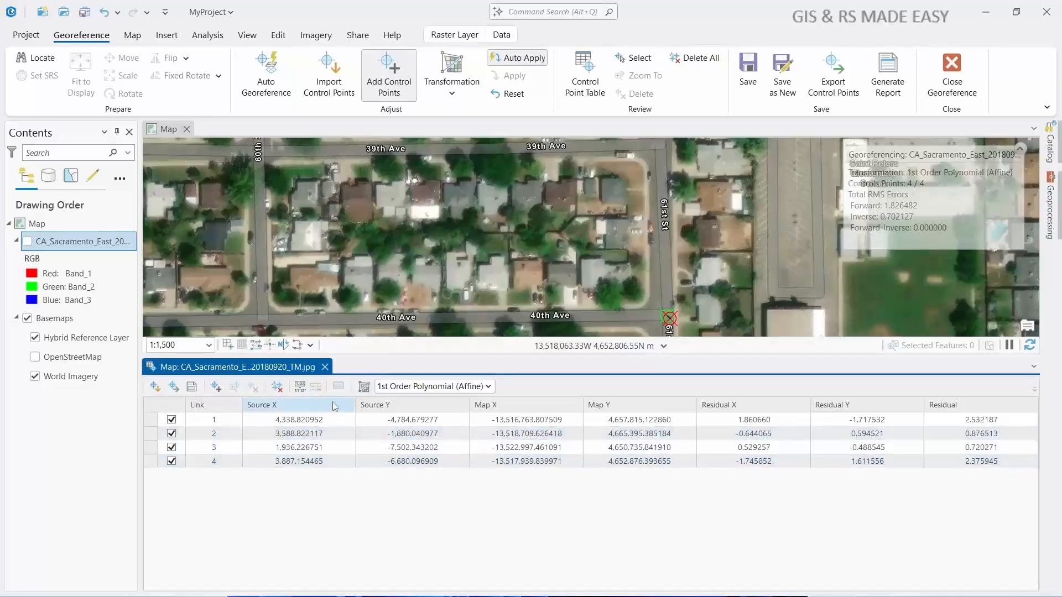
left_click(326, 367)
- Show the raster again over World Imagery around the fourth control point
scroll(462, 416, "down", 2)
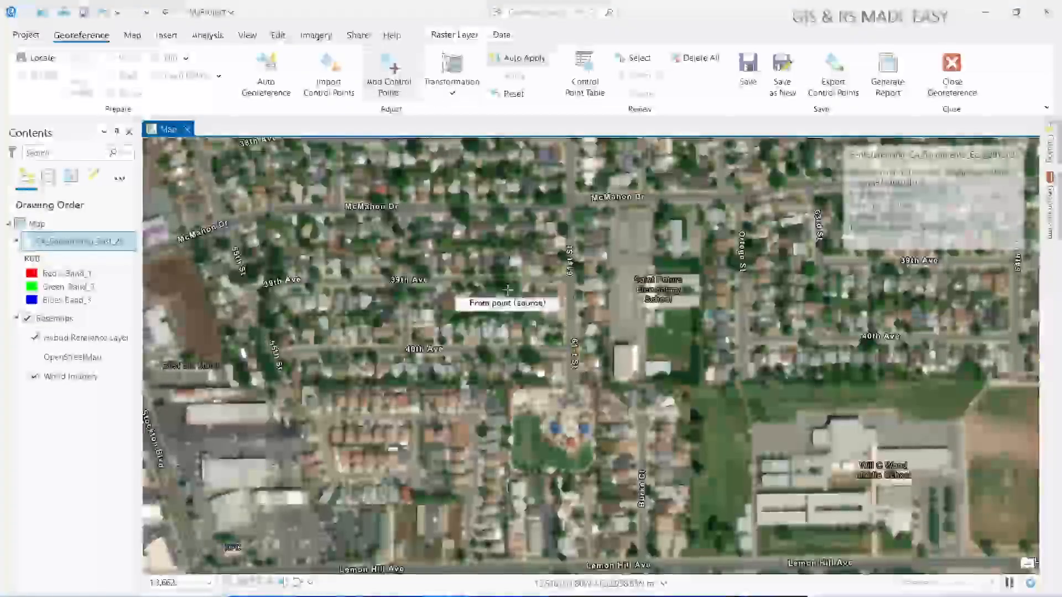
scroll(508, 288, "down", 2)
left_click(27, 242)
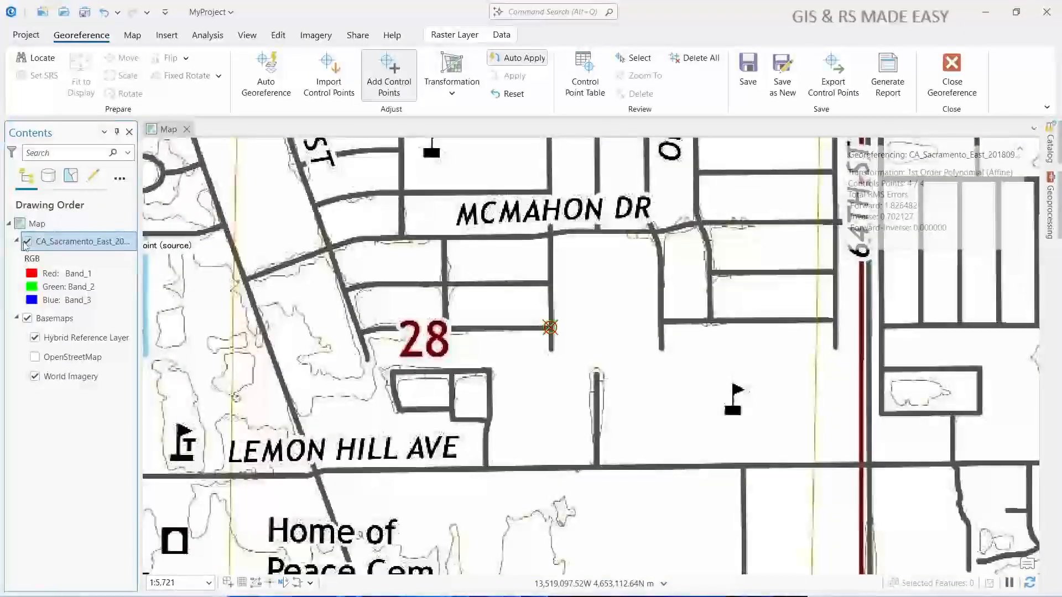
- Compare the georeferenced raster's streets with World Imagery around the fourth control point by switching the raster off and on
left_click(28, 242)
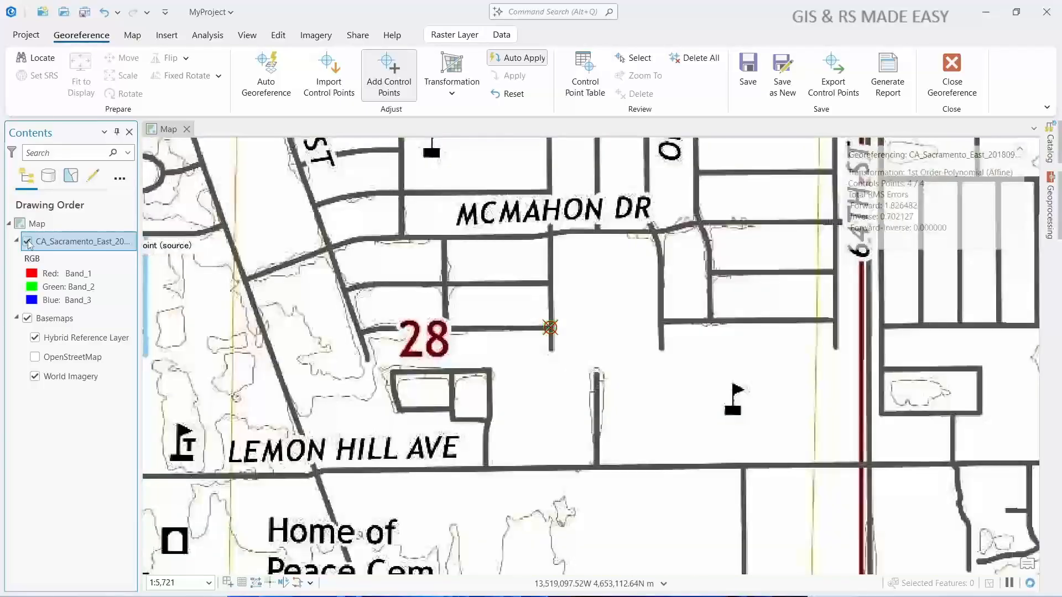
left_click(28, 243)
left_click(28, 242)
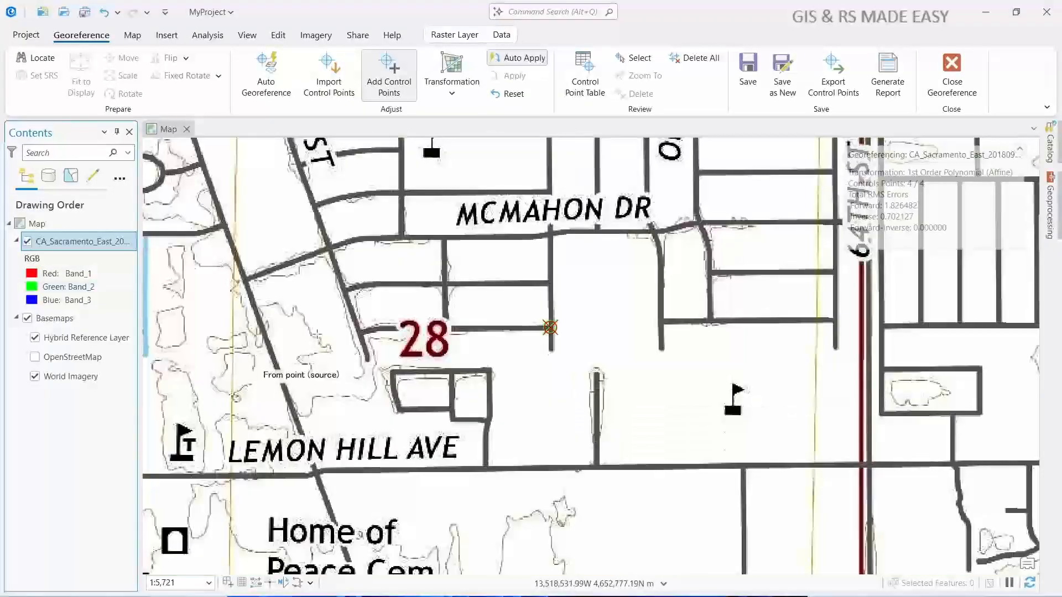
left_click(27, 242)
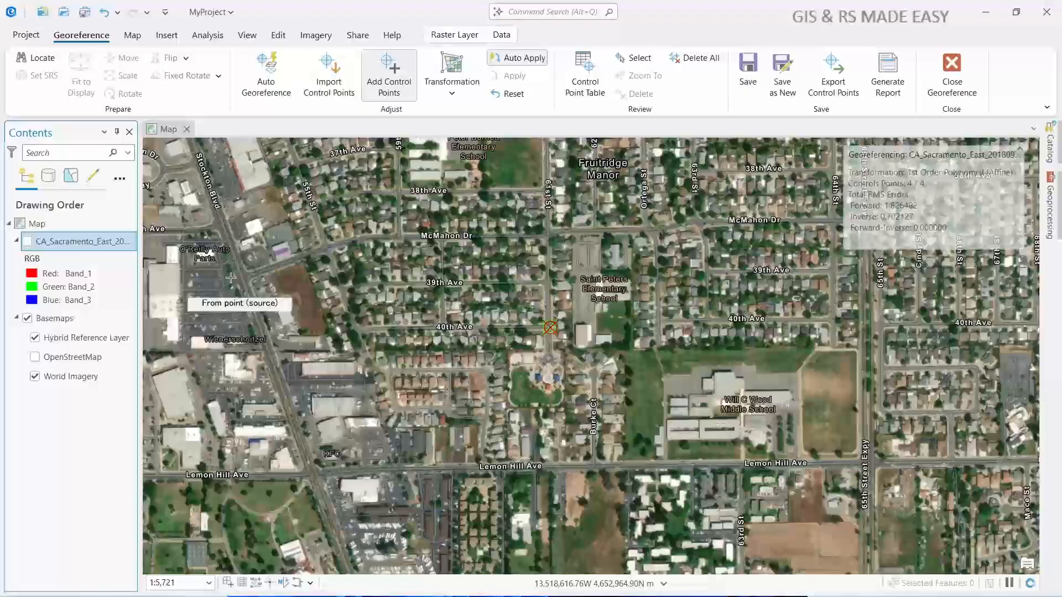
left_click(27, 242)
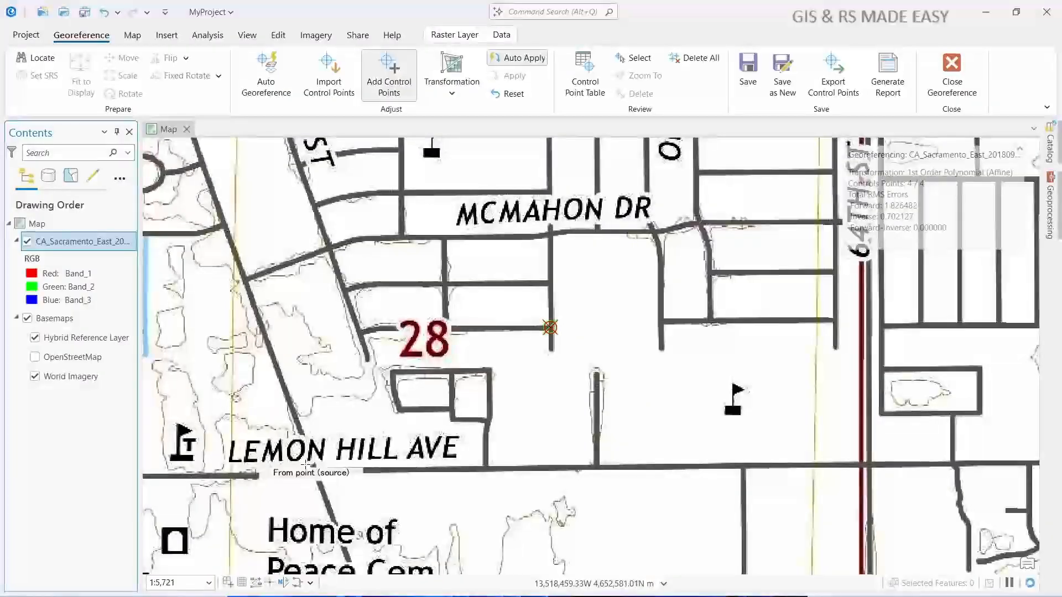
left_click(27, 244)
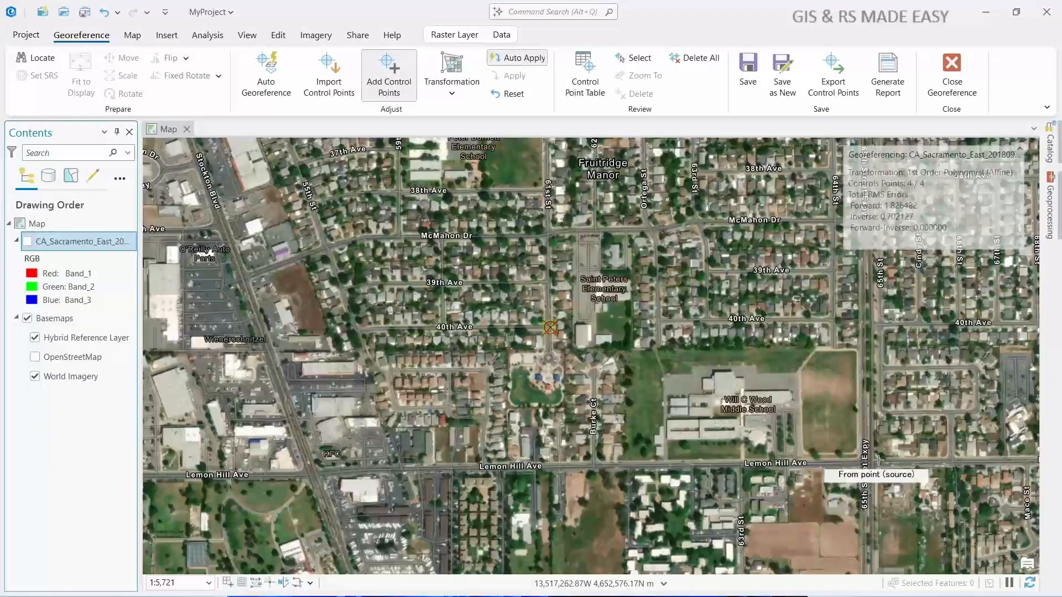
left_click(27, 241)
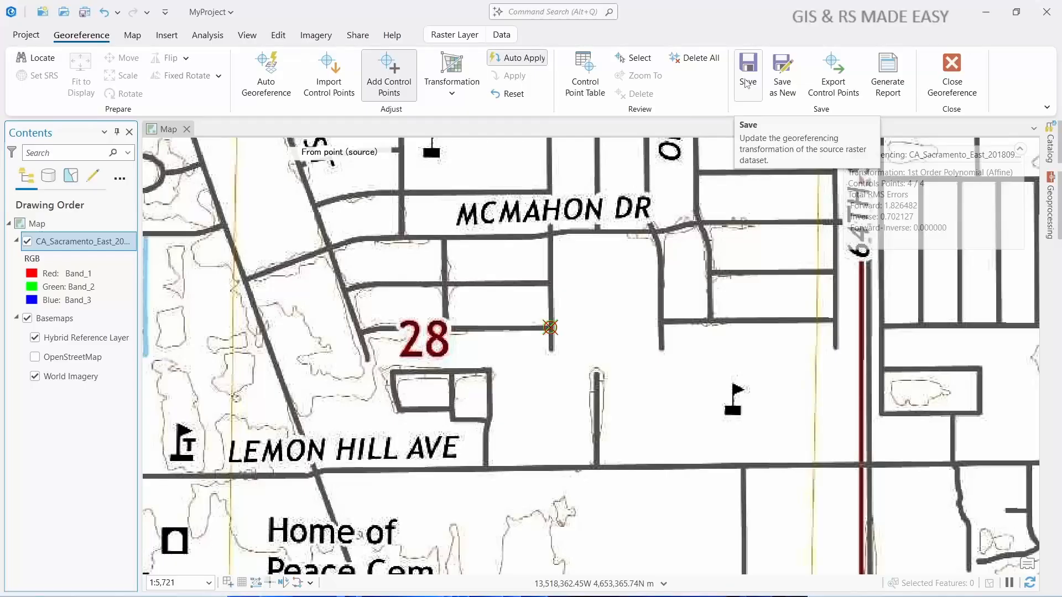
- Save the georeferencing to the source raster and check its .jpg.aux.xml and .jgwx files in the GISRS folder in File Explorer
left_click(747, 84)
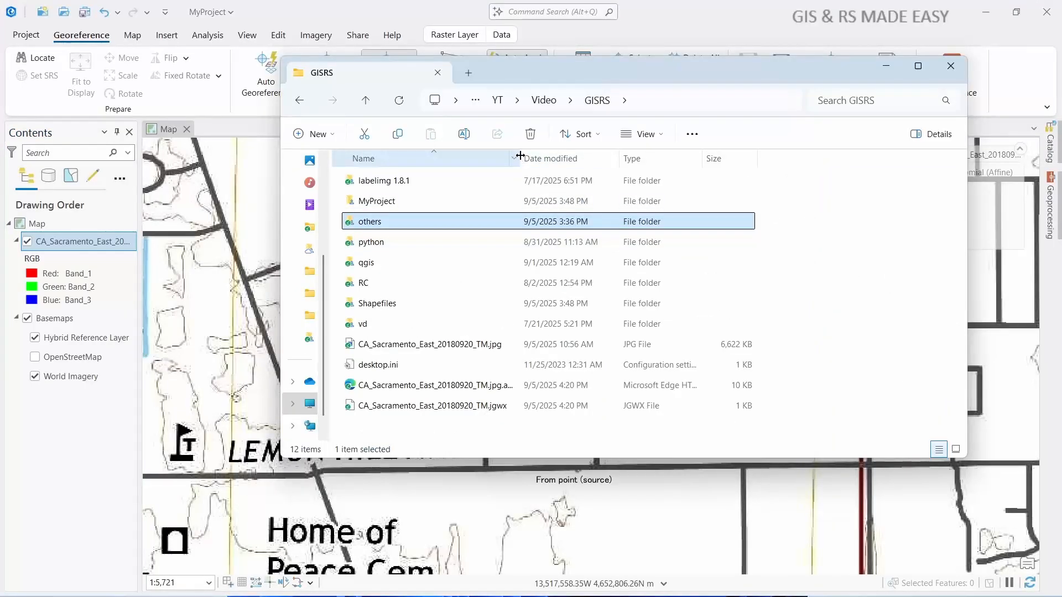
left_click_drag(519, 155, 578, 156)
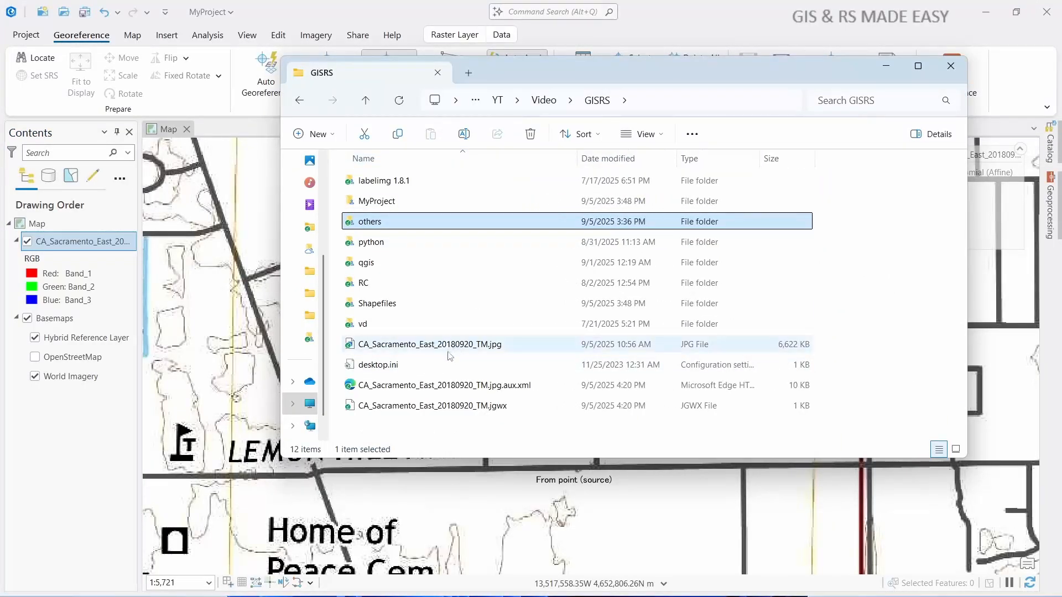
left_click(504, 390)
left_click(484, 407)
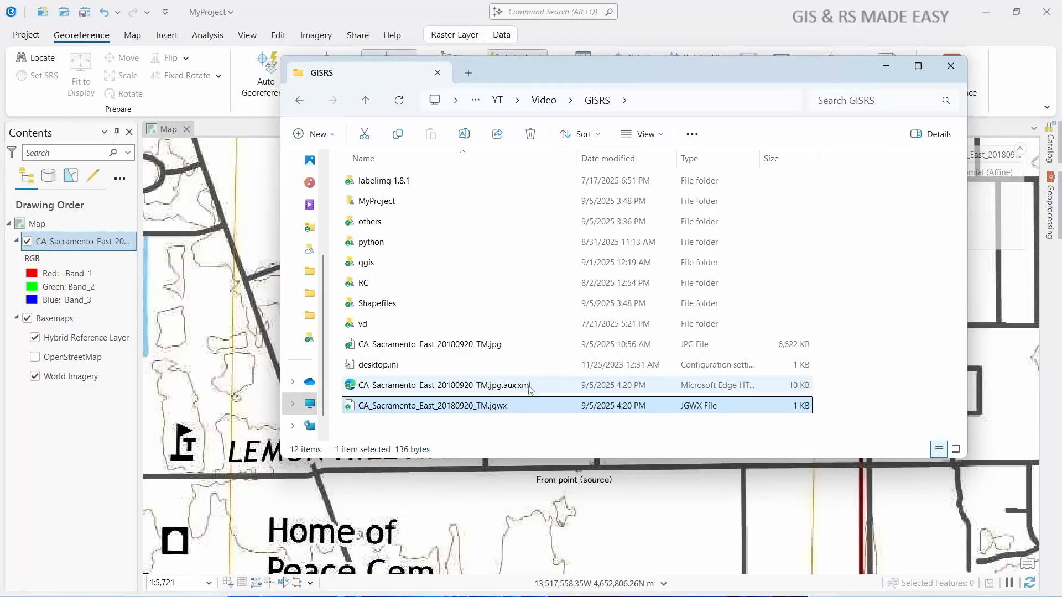
left_click_drag(833, 391, 636, 419)
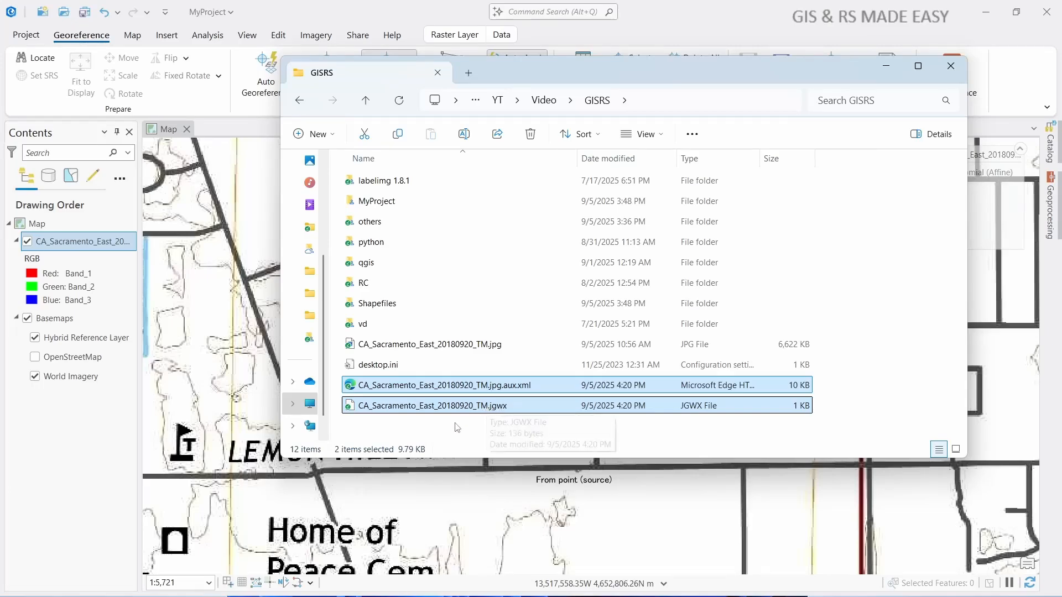
left_click(478, 351)
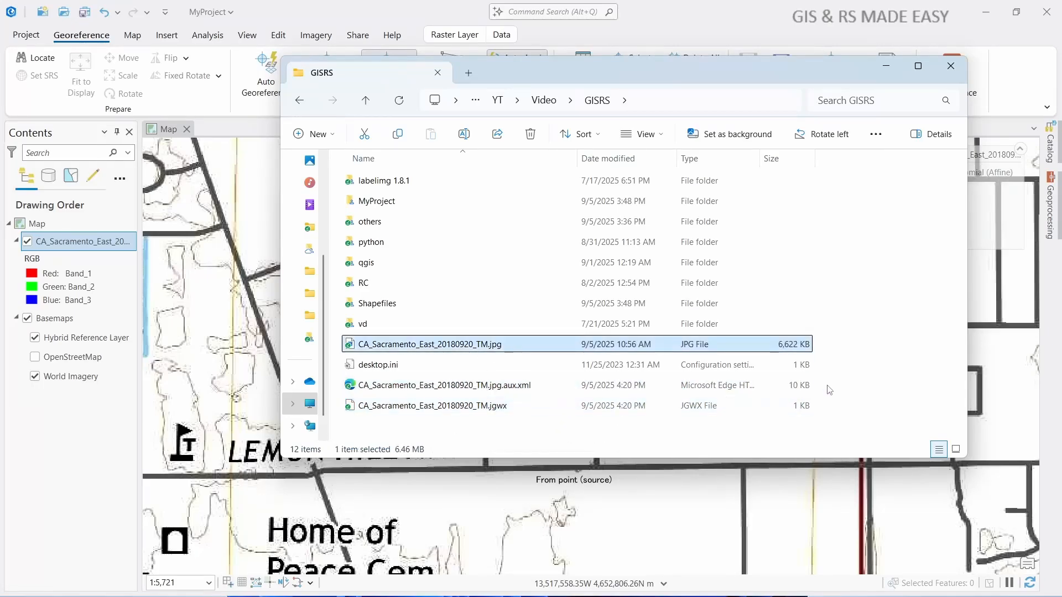
left_click_drag(827, 388, 700, 424)
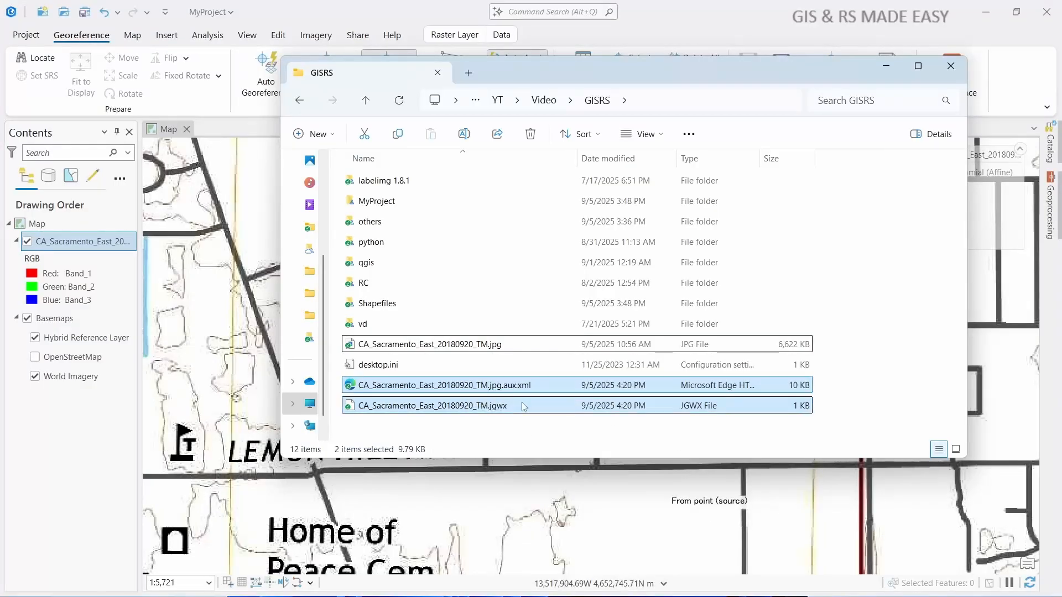
left_click(878, 68)
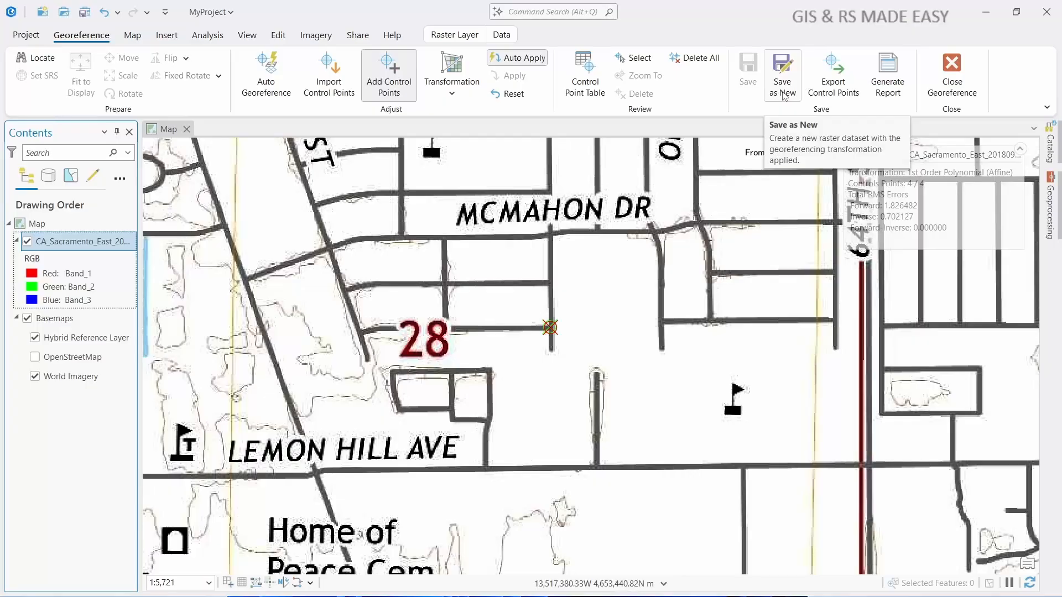
- Set up a new raster export of the georeferenced map in TIFF format and review its coordinate system and raster properties
left_click(784, 95)
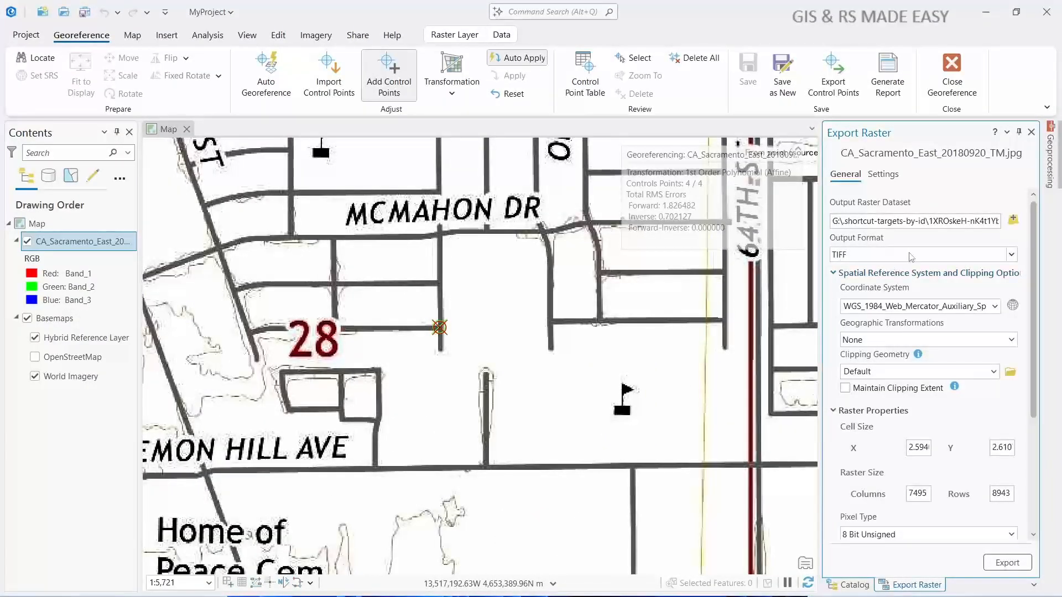
left_click(1011, 255)
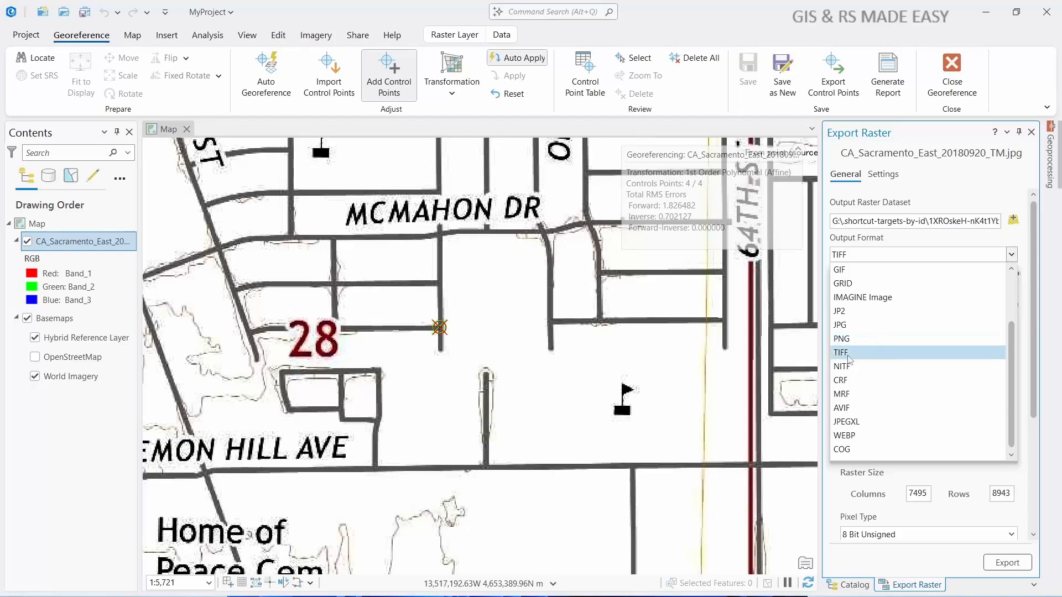
left_click(869, 353)
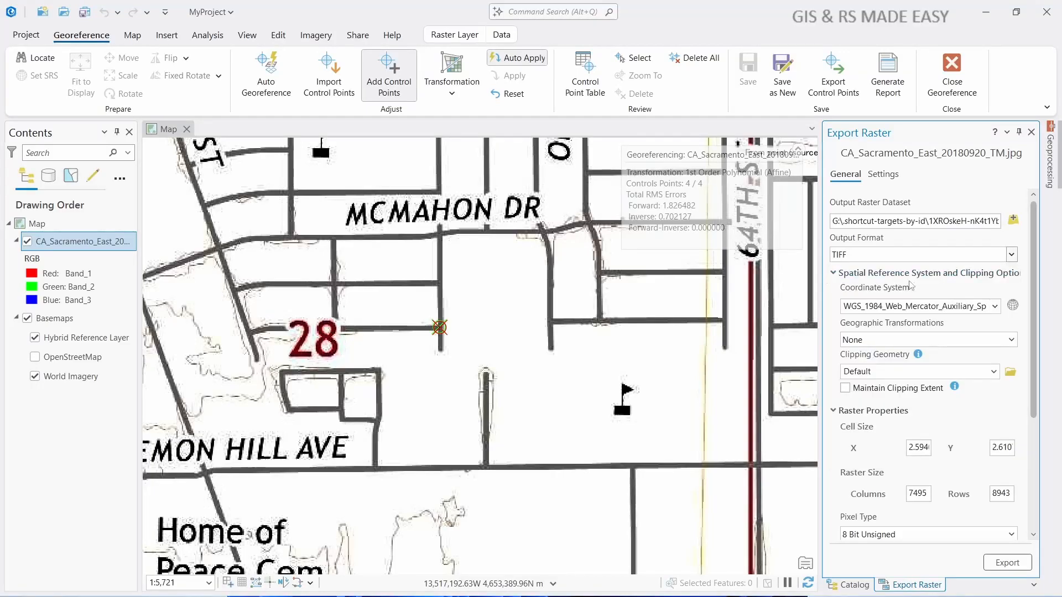
left_click(995, 307)
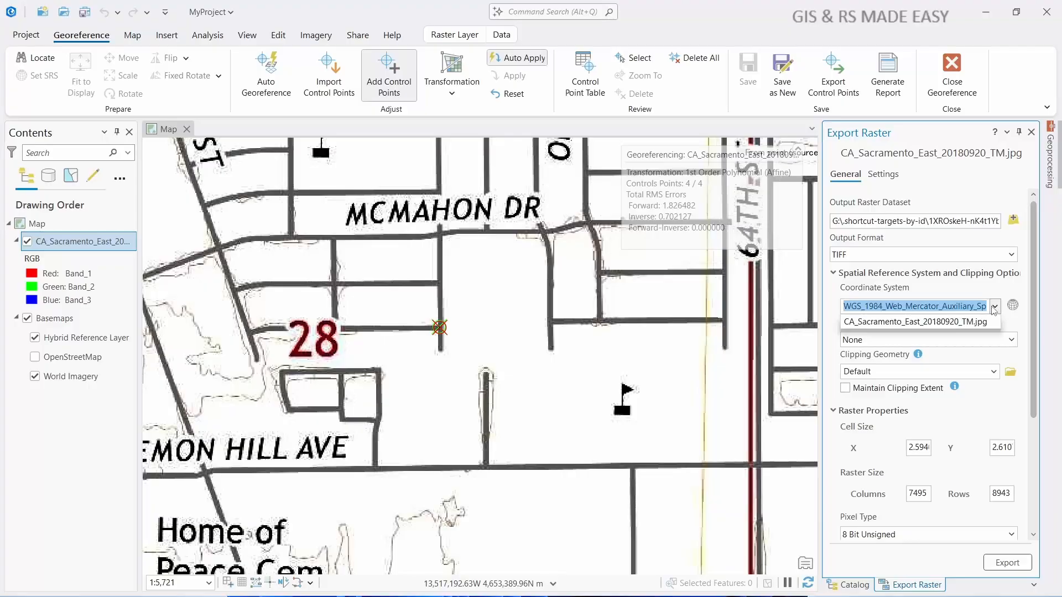
left_click(840, 432)
scroll(840, 434, "down", 3)
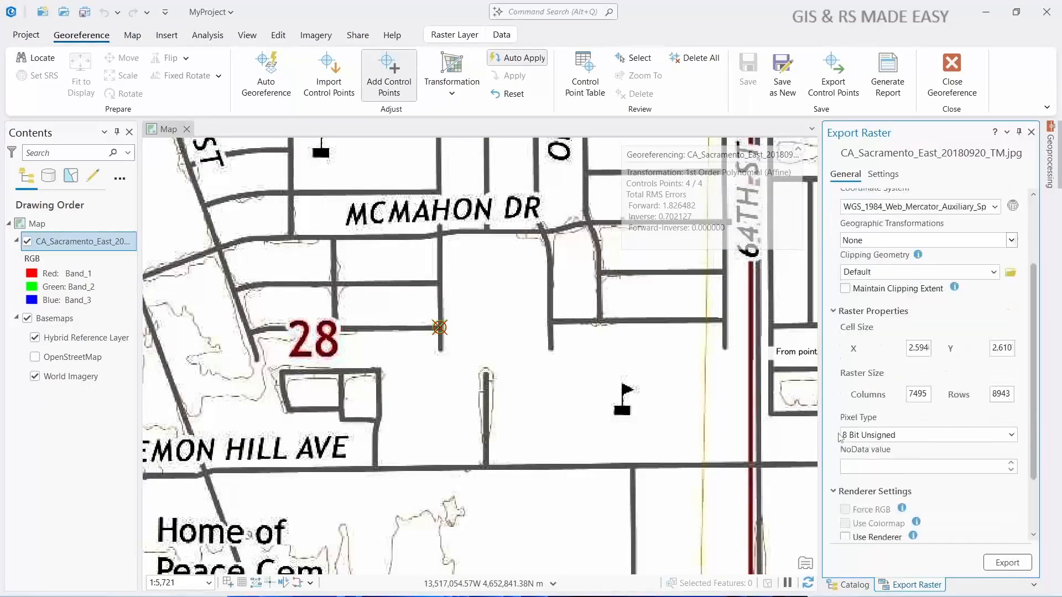
scroll(838, 434, "down", 3)
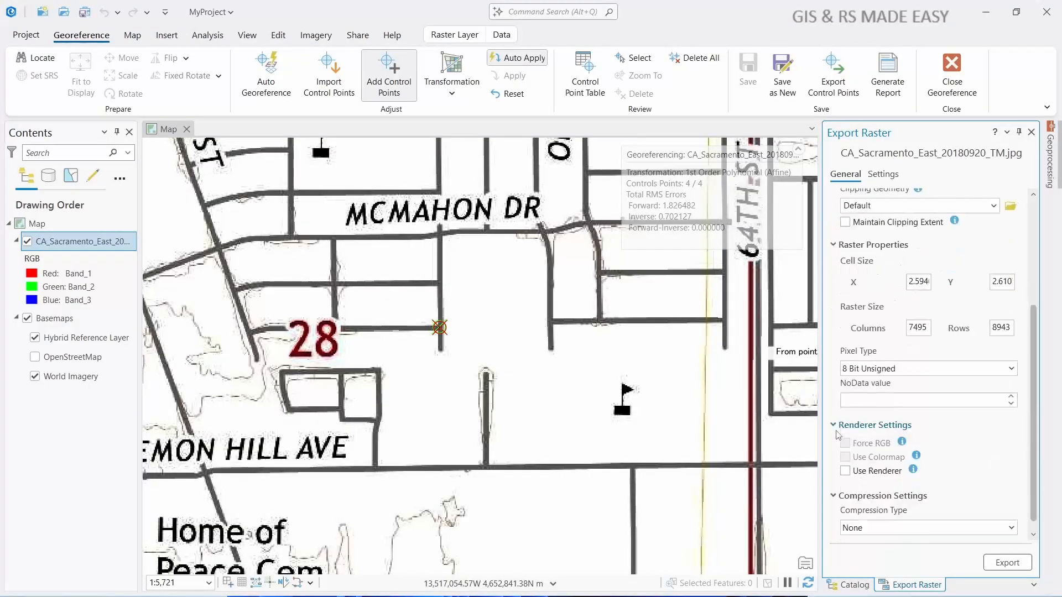
- Set the compression type to JPEG, export the raster and close the export settings
left_click(882, 520)
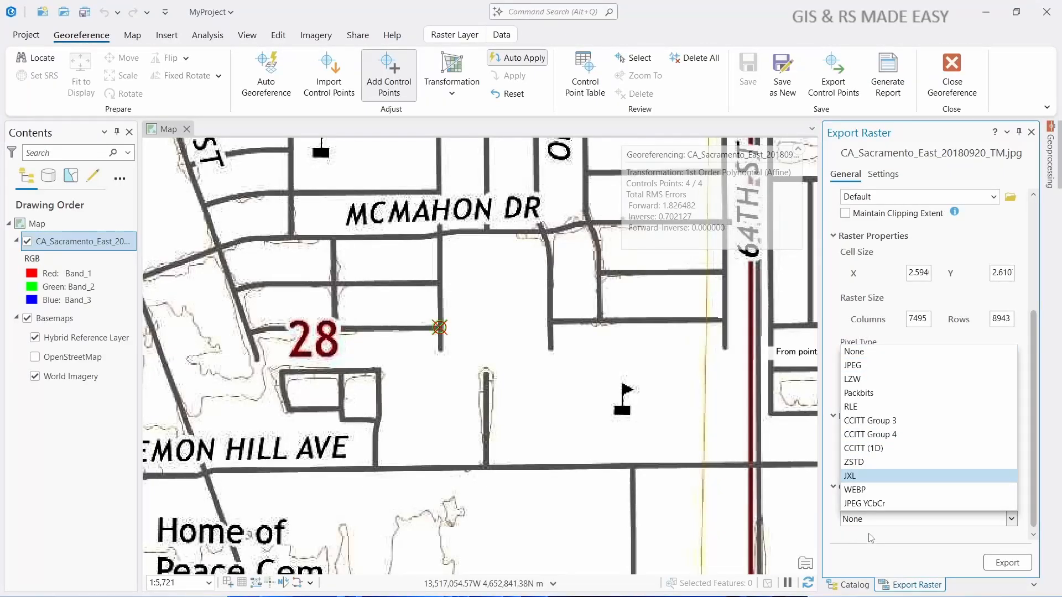
left_click(863, 366)
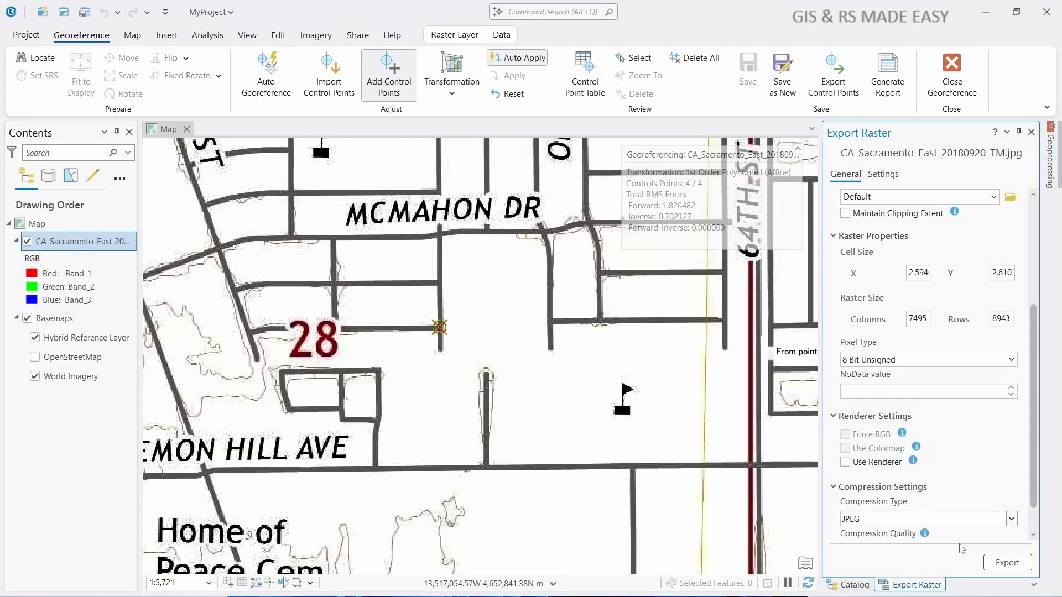
left_click(1005, 563)
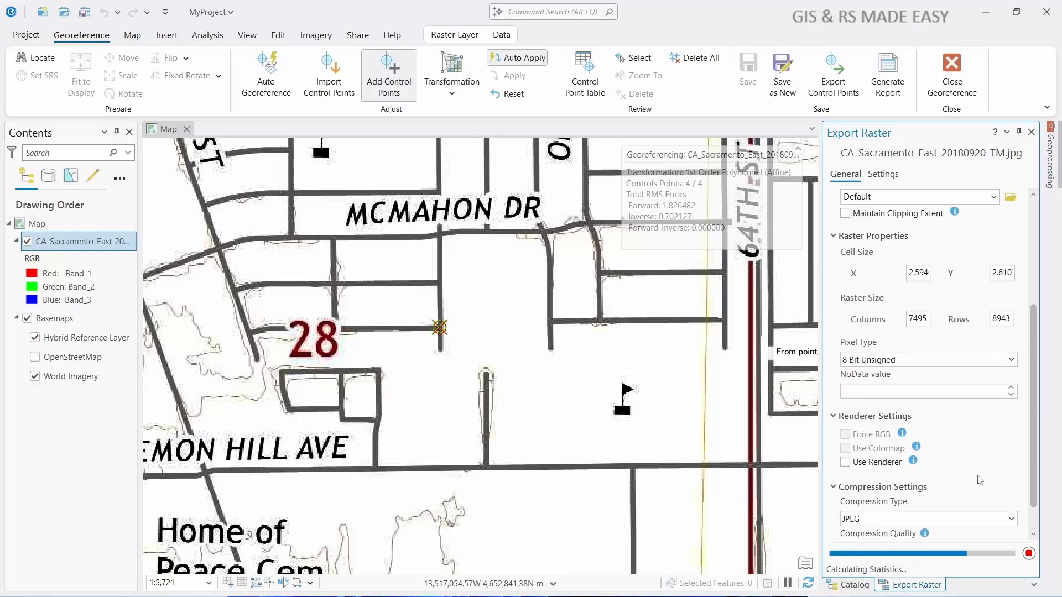
left_click(1031, 132)
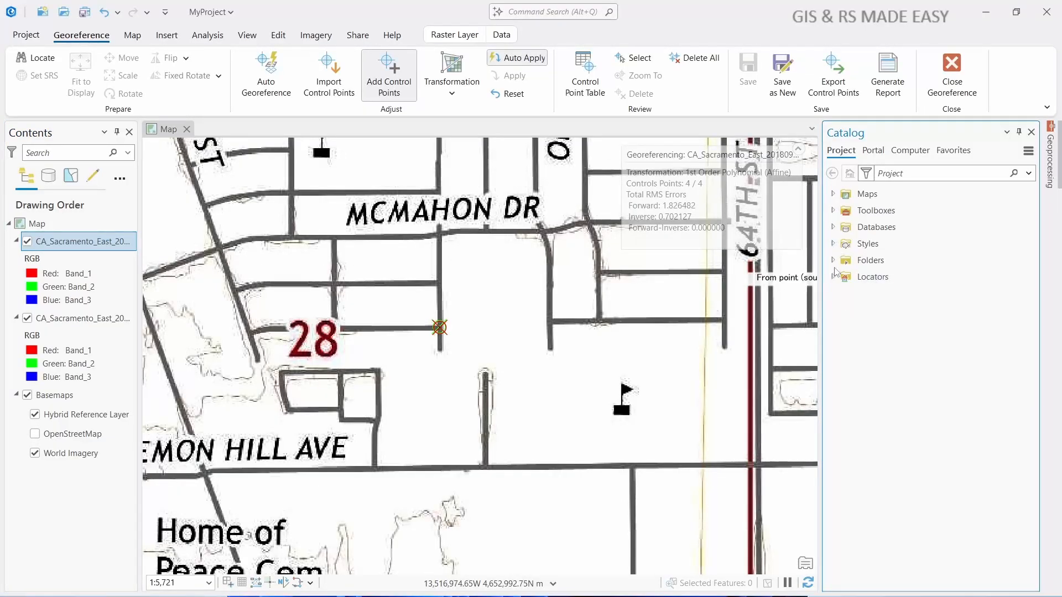
- Locate the exported CA_Sacramento_East_201809.tif in the project's MyProject folder and check its details
left_click(833, 260)
left_click(844, 277)
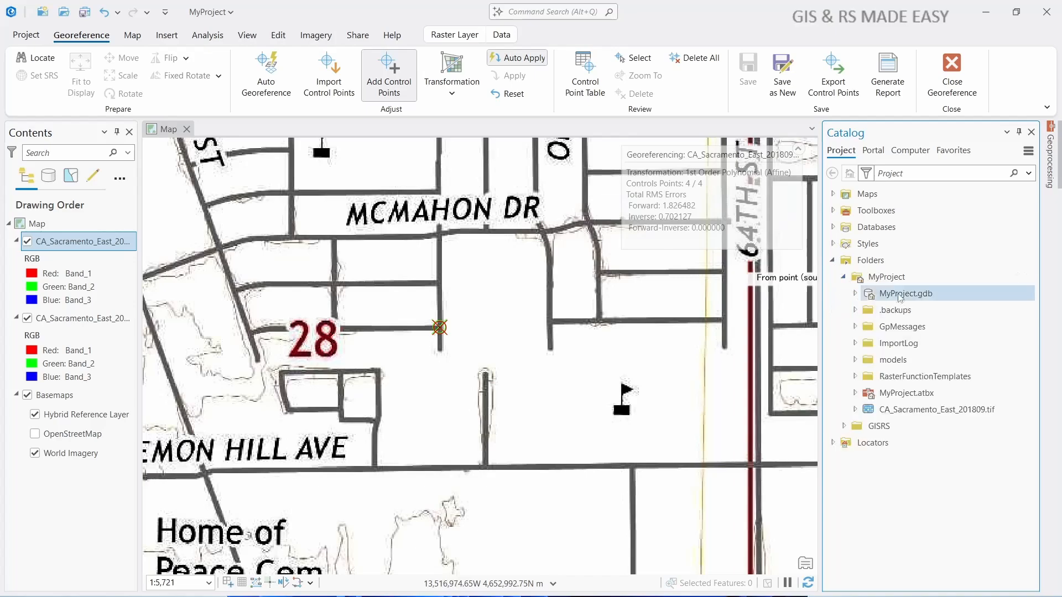
mouse_move(926, 416)
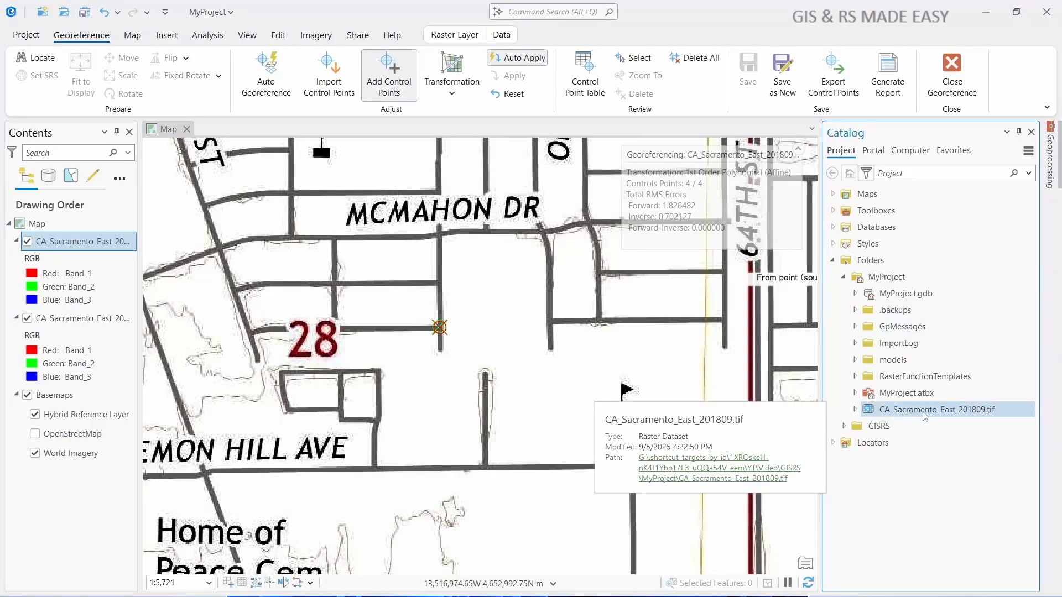
left_click(855, 410)
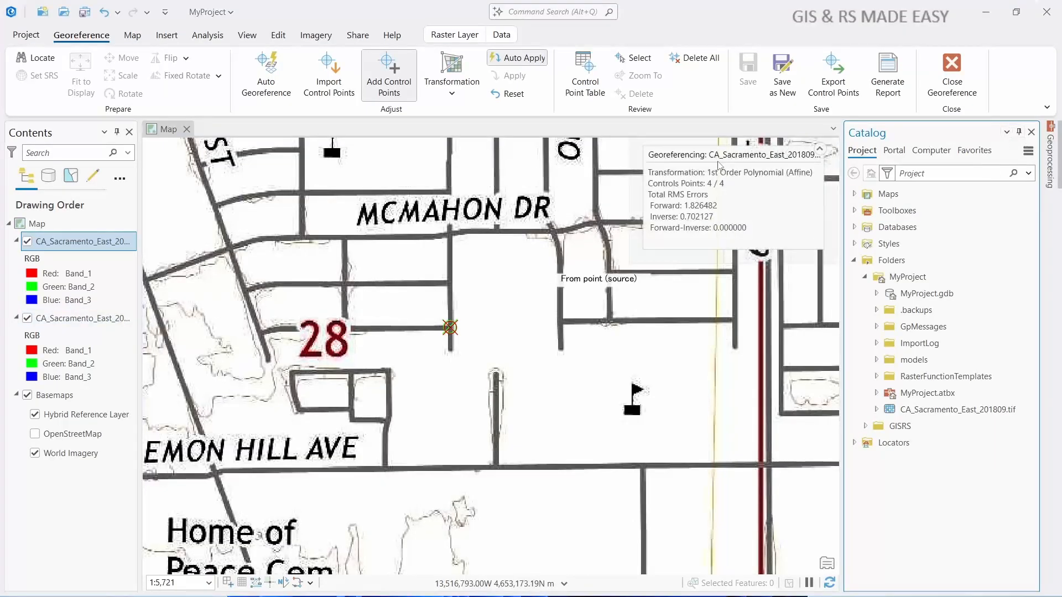
- Inspect the georeferenced map's full extent over World Imagery and its detail around central Sacramento
scroll(597, 311, "down", 10)
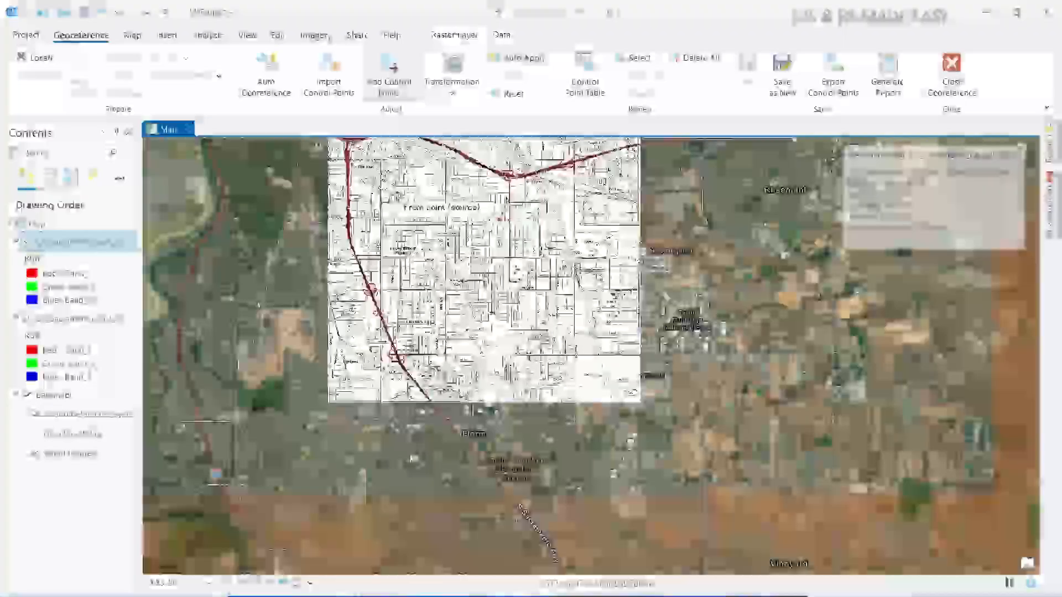
scroll(401, 205, "up", 6)
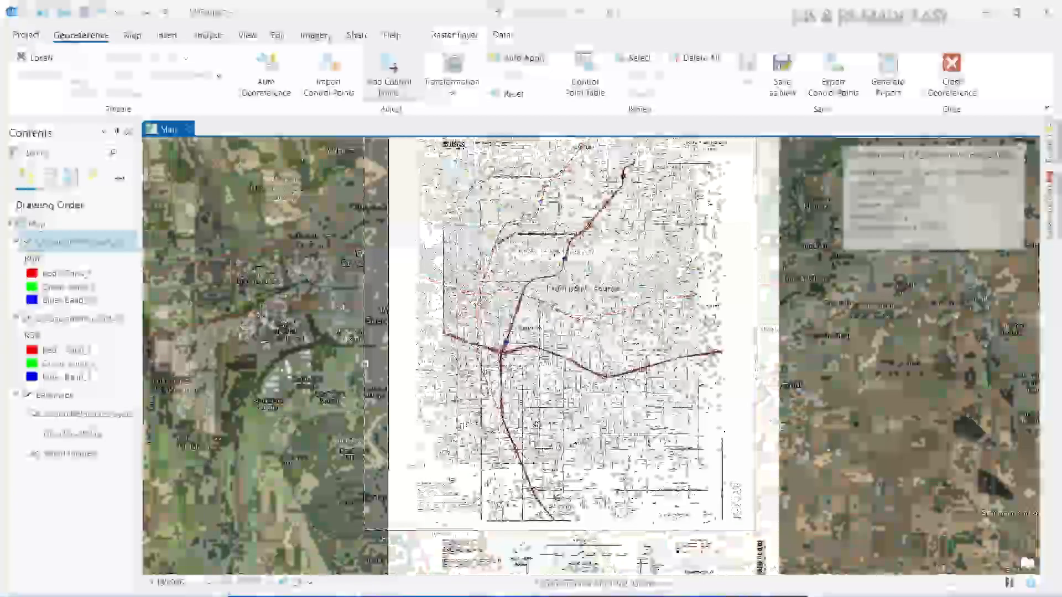
scroll(591, 276, "up", 4)
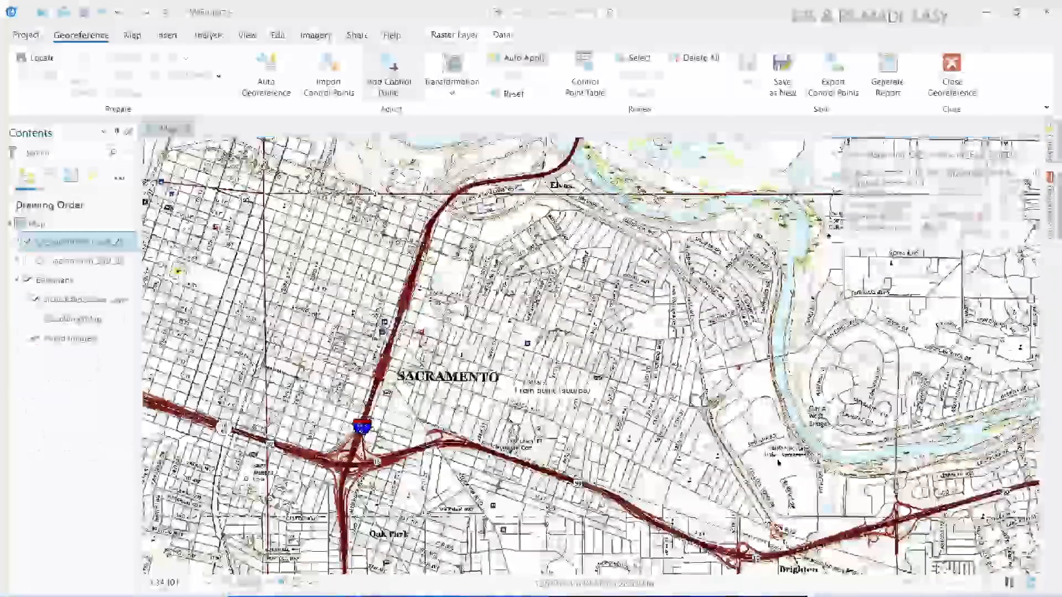